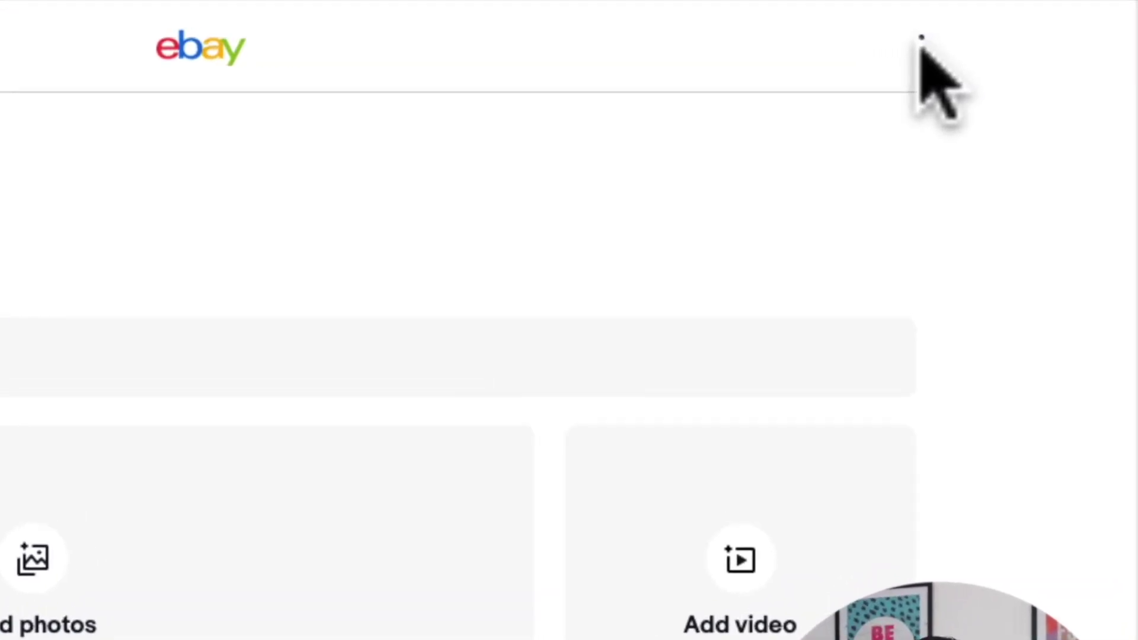
Step: Switch the listing form from the new listing tool to the classic view without leaving feedback
left_click(851, 60)
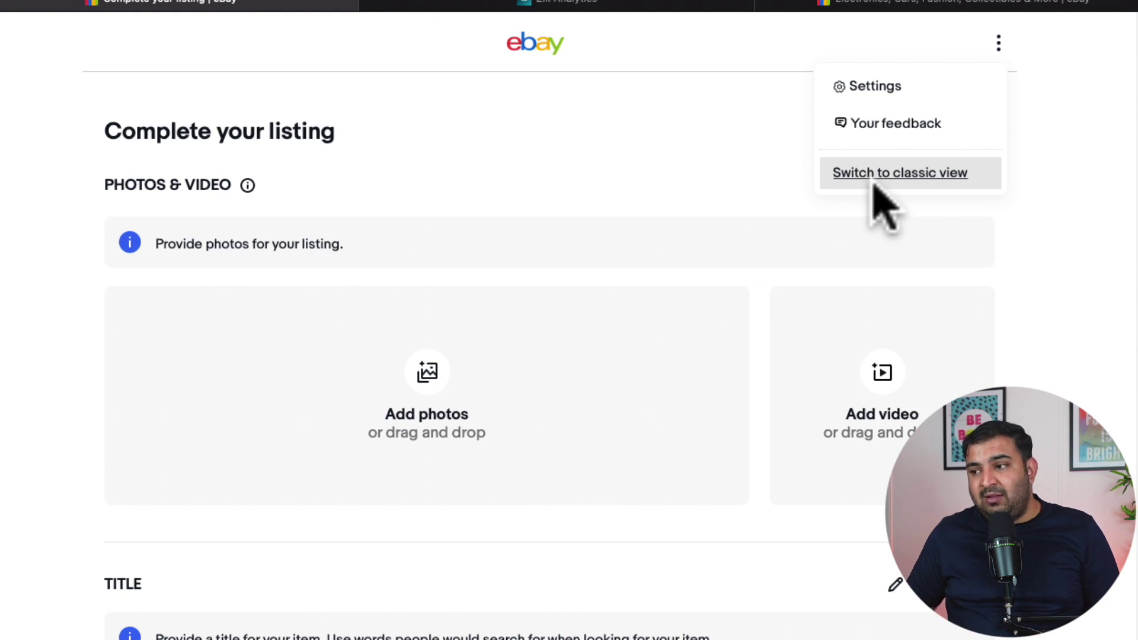
left_click(87, 483)
scroll(598, 255, "down", 20)
scroll(808, 399, "down", 10)
scroll(808, 399, "up", 20)
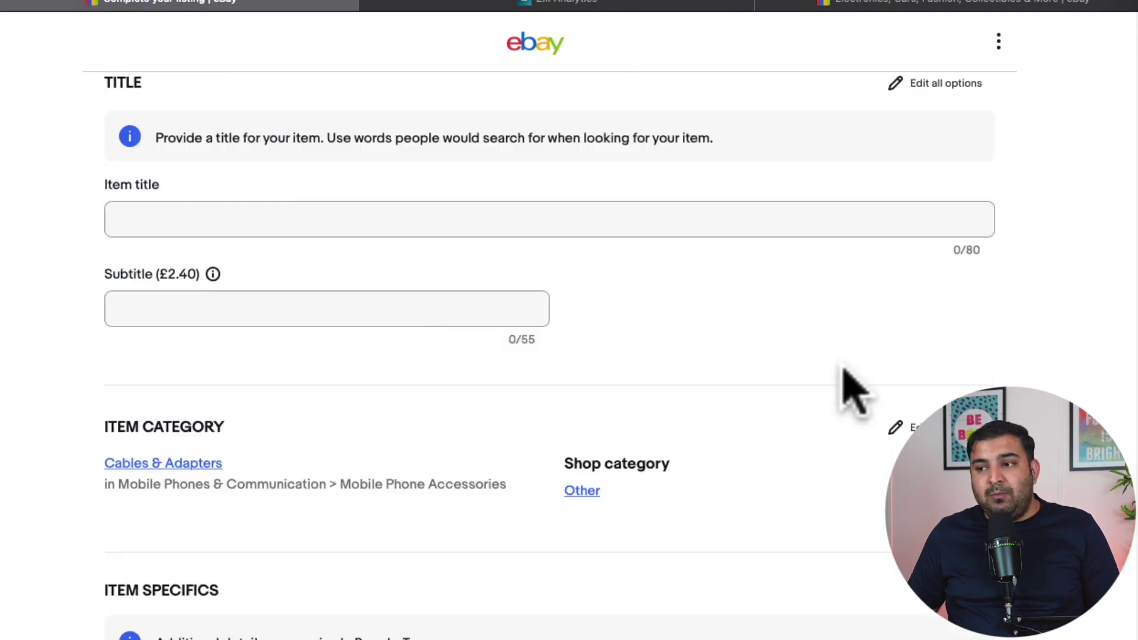
scroll(854, 388, "up", 8)
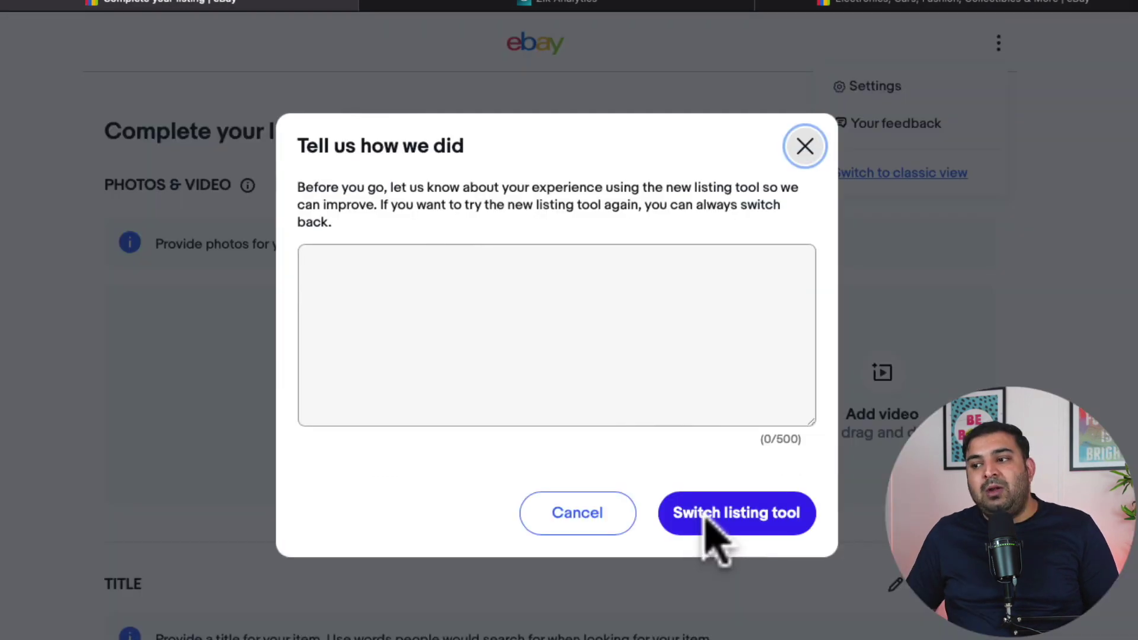
left_click(709, 517)
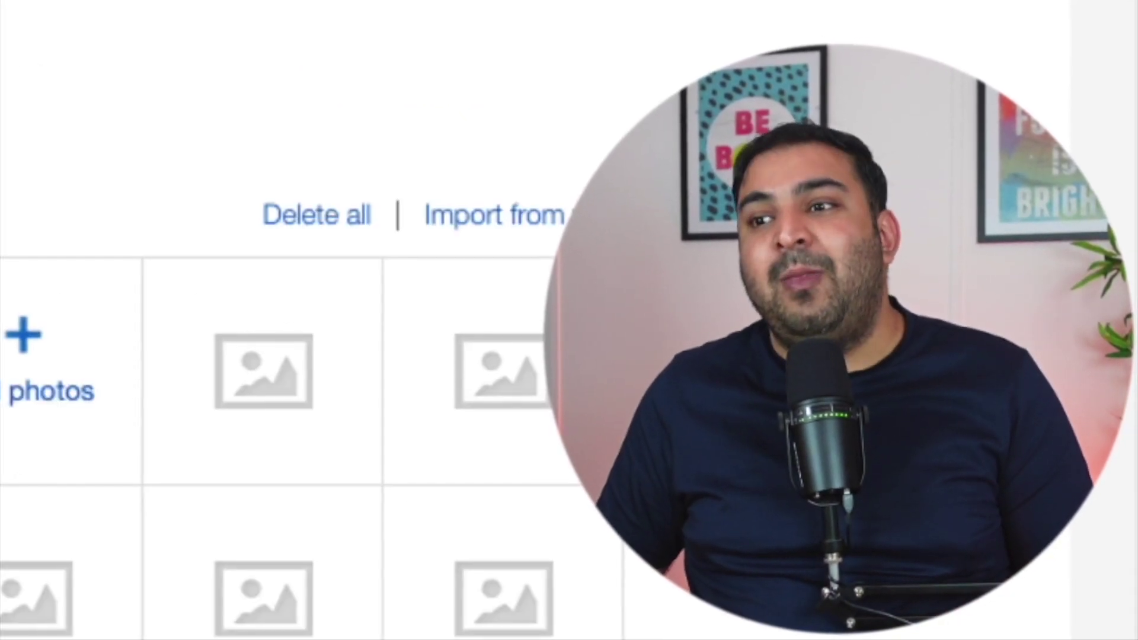
Step: Enter "iPhone Cable" as the listing title in the classic listing form
scroll(295, 380, "down", 10)
scroll(296, 386, "down", 15)
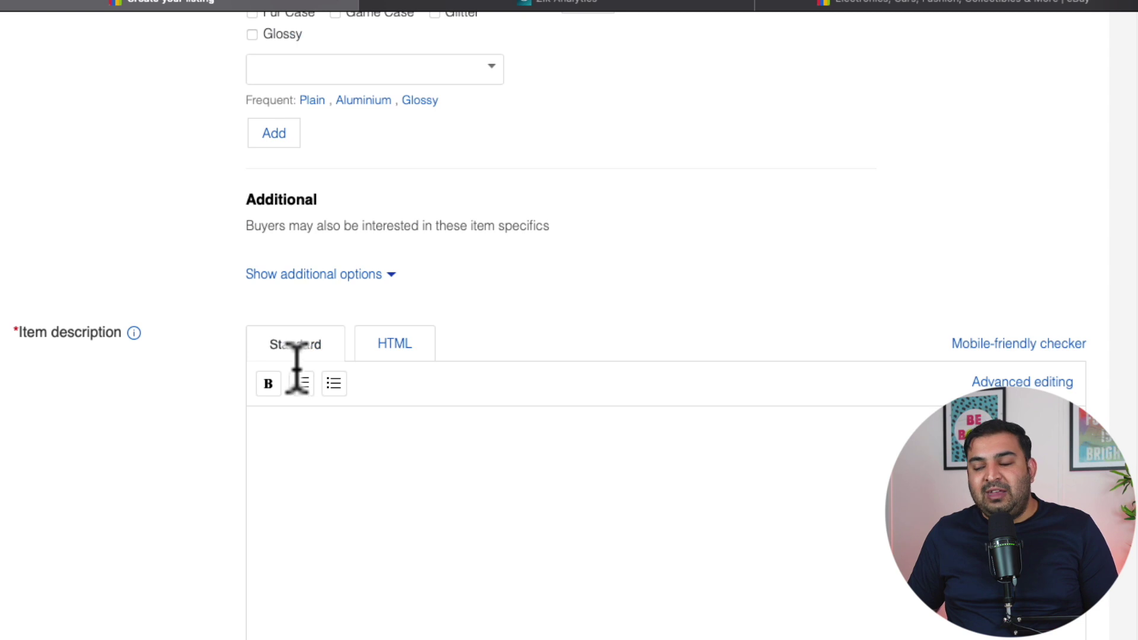
scroll(272, 325, "down", 3)
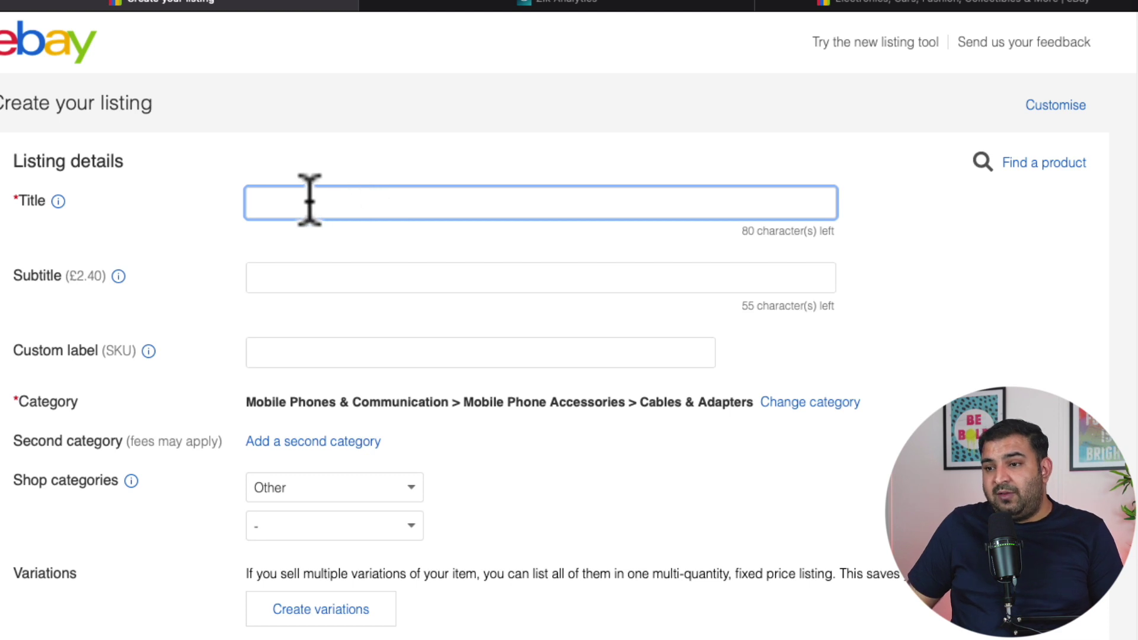
type("iPHON")
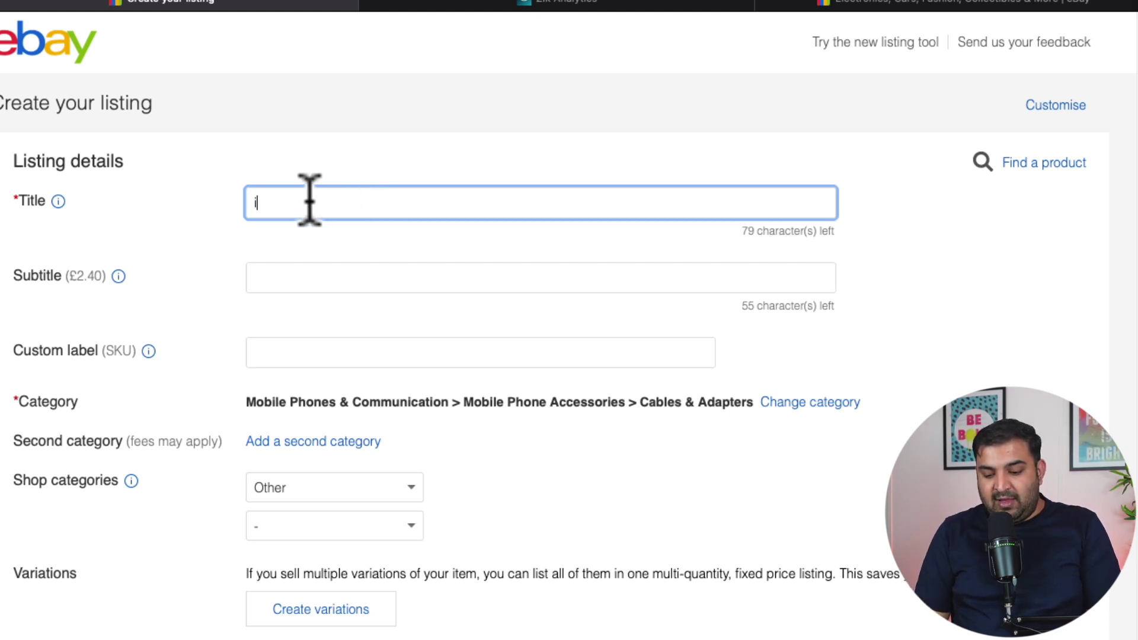
key("BackSpace")
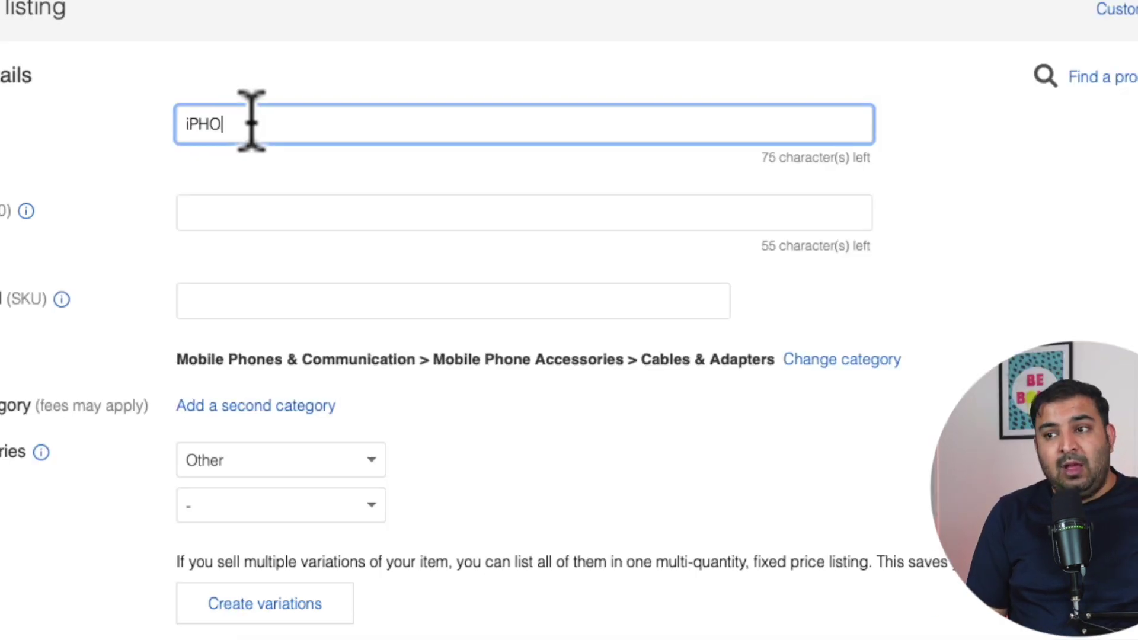
key("BackSpace")
key("BackSpace")
key("BackSpace")
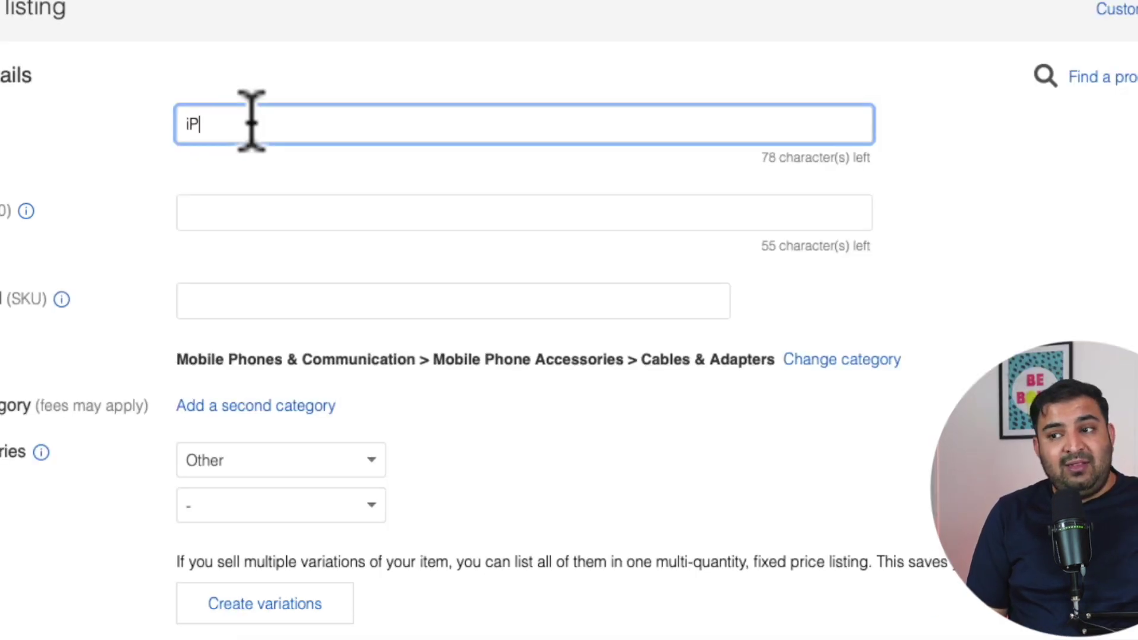
type("Phone")
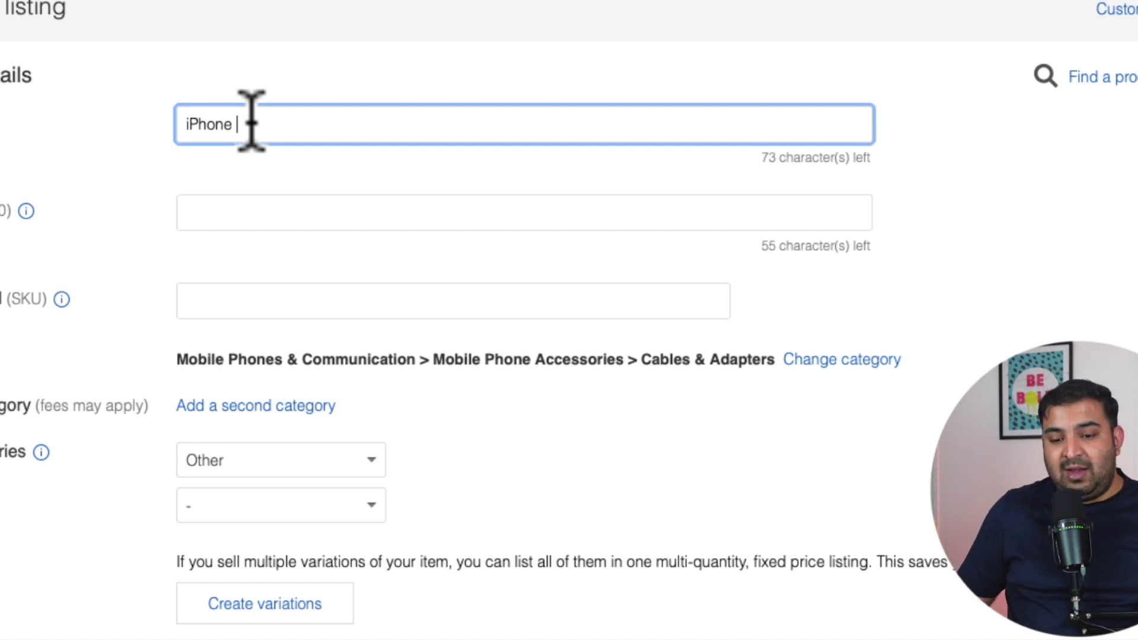
type(" Cable")
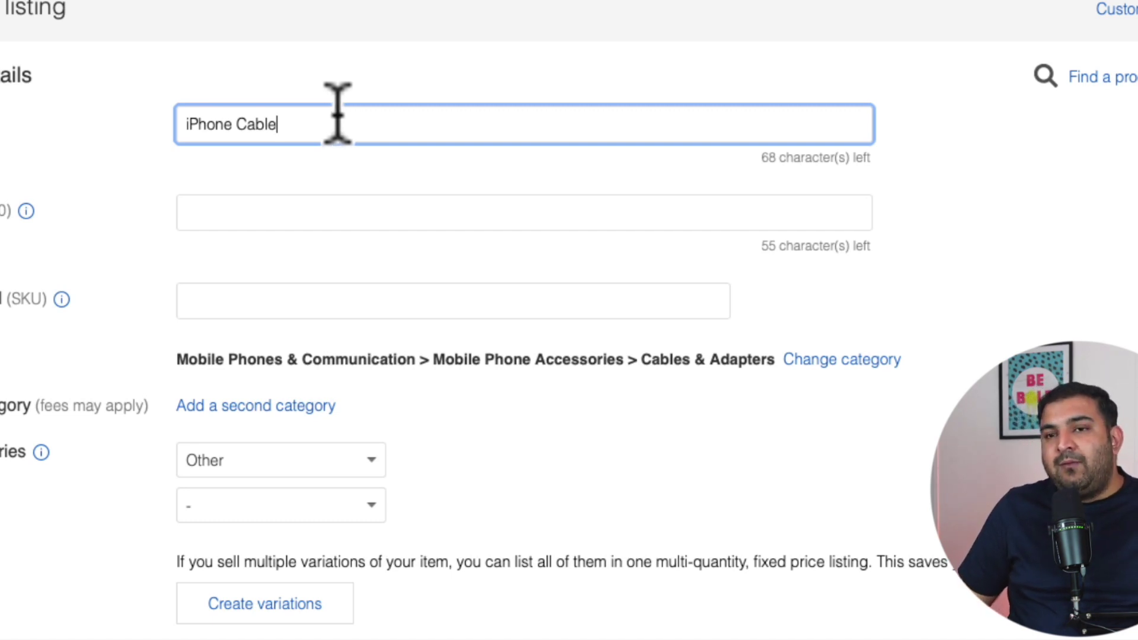
Step: Copy the listing title and paste it into the search box on eBay's home page to get search suggestions
left_click_drag(325, 123, 158, 107)
key("ctrl+c")
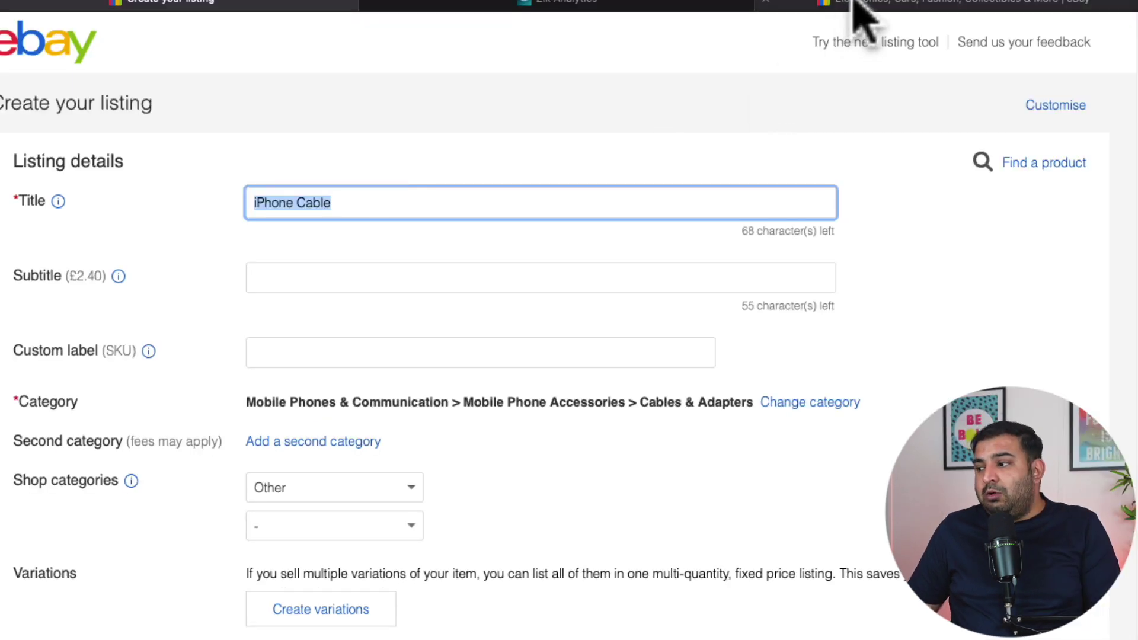
left_click(855, 5)
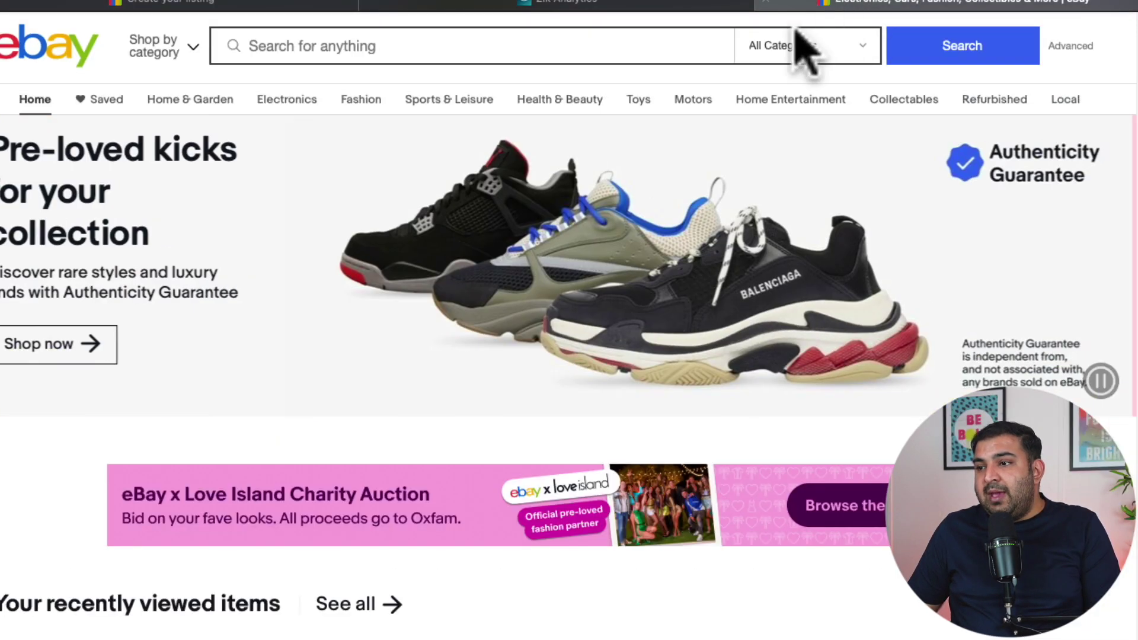
left_click(419, 45)
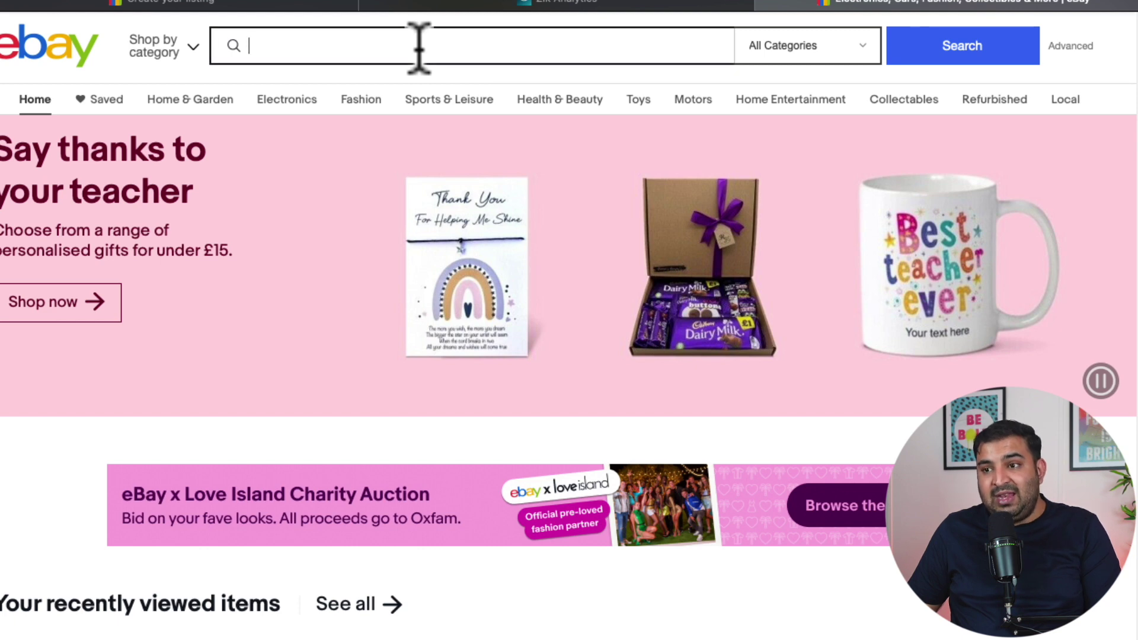
key("ctrl+v")
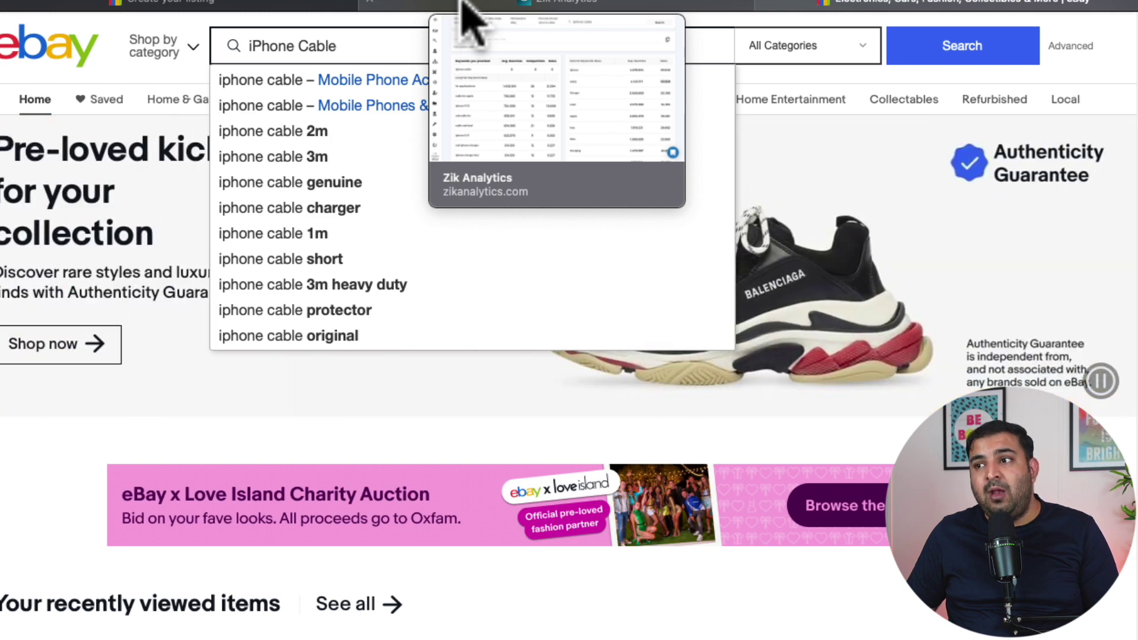
Step: Search Zik Analytics' title builder for "iPhone Cable" with the same phrase excluded, and review the long tail and generic keyword ideas
left_click(465, 5)
scroll(466, 110, "up", 1)
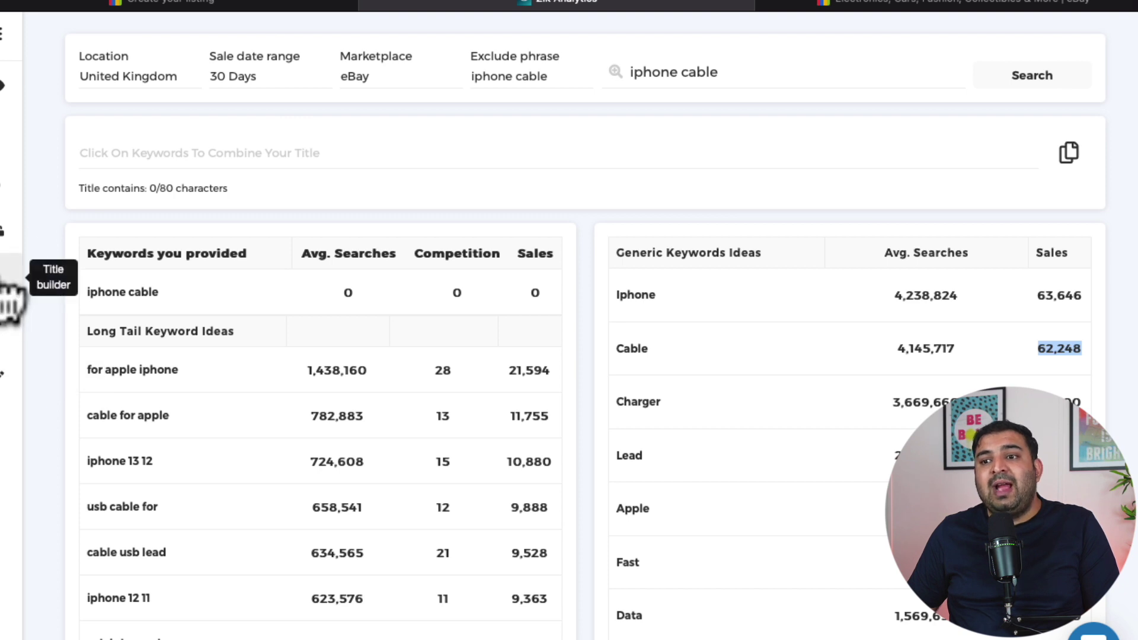
left_click(9, 289)
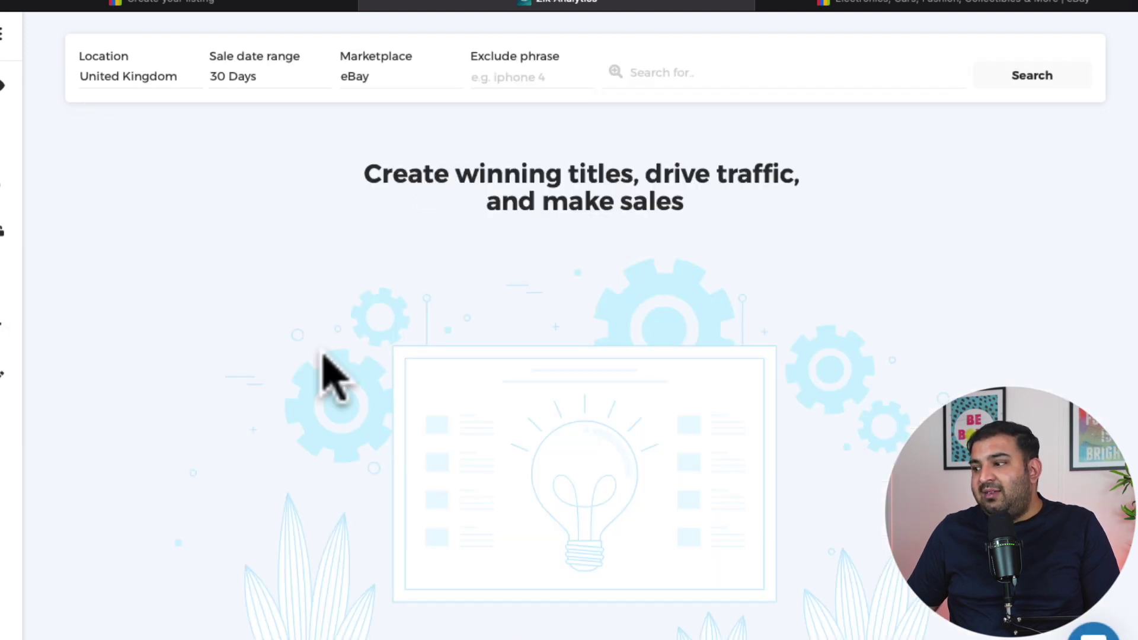
left_click(526, 77)
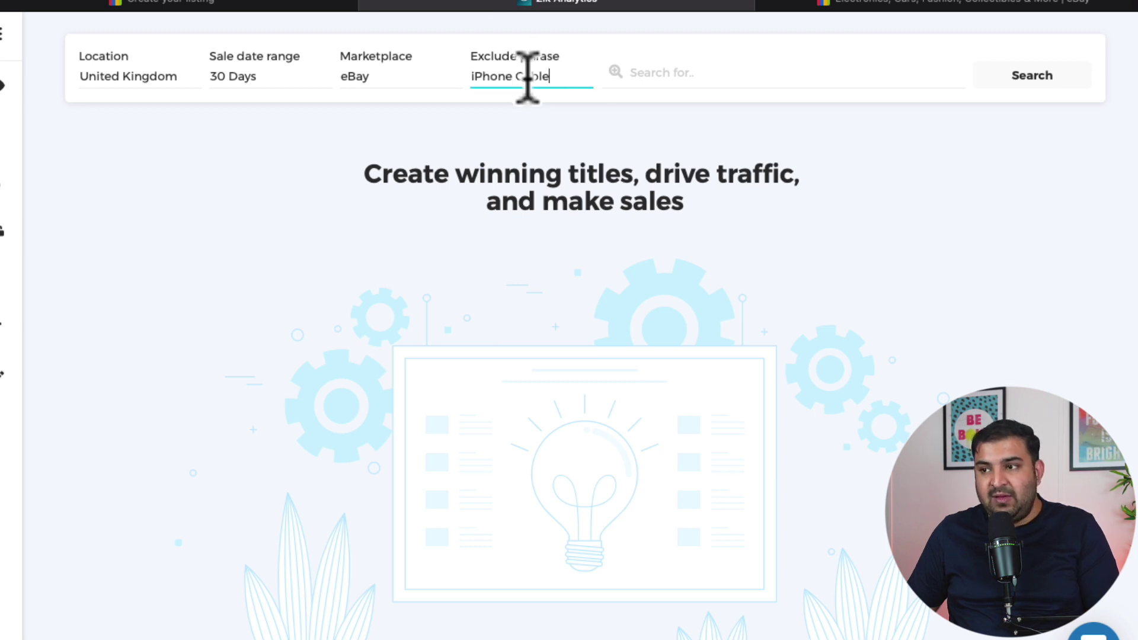
left_click(704, 71)
key("ctrl+v")
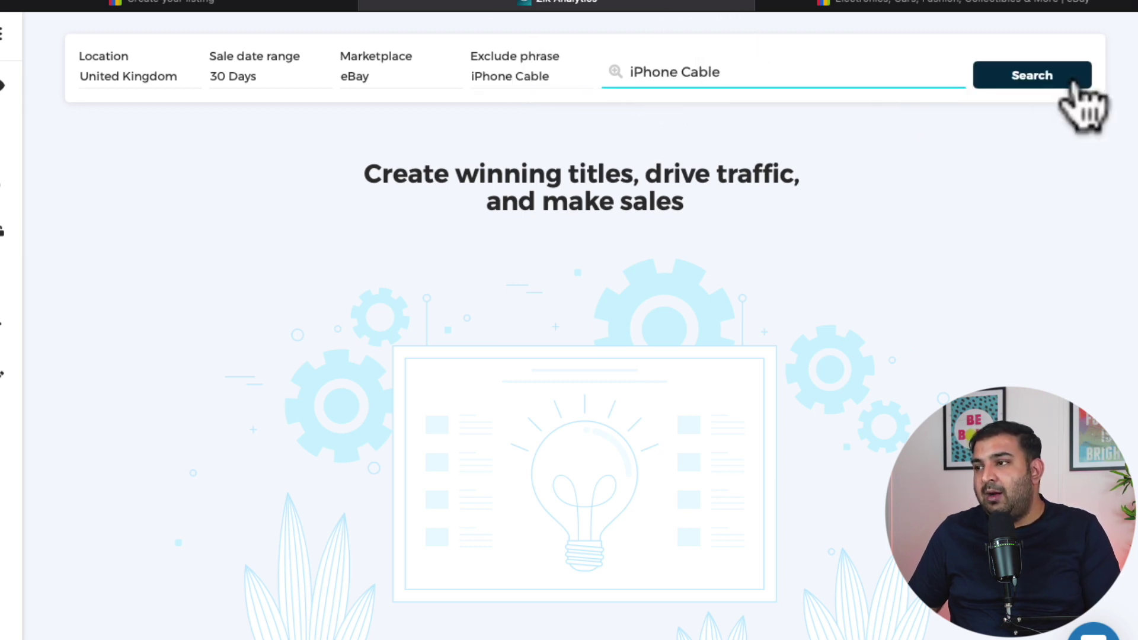
left_click(1054, 80)
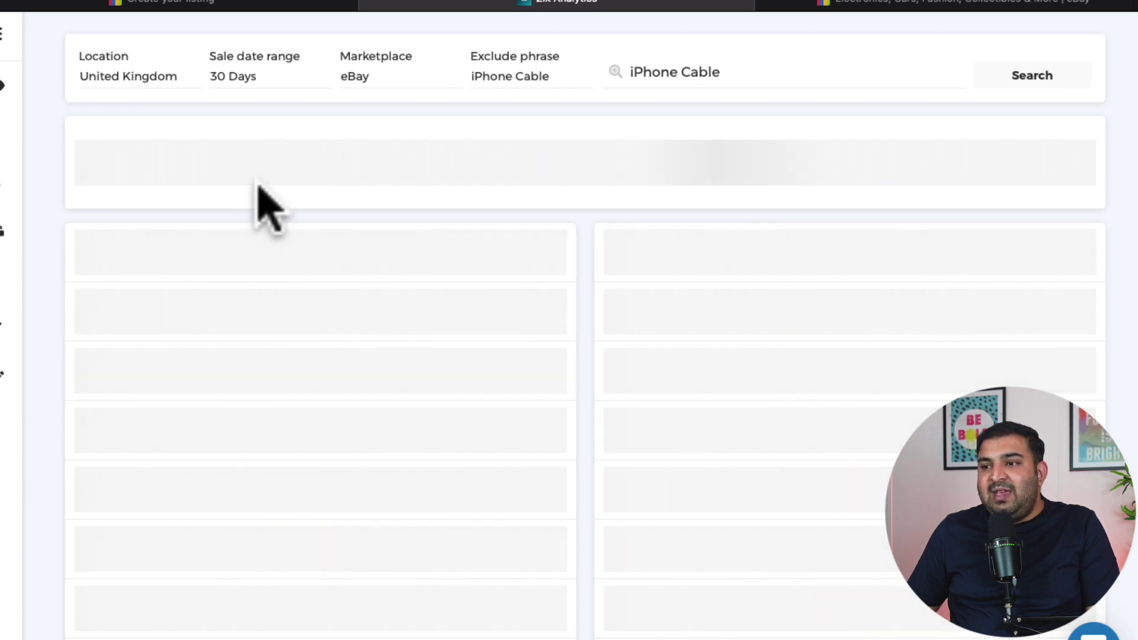
scroll(261, 203, "down", 5)
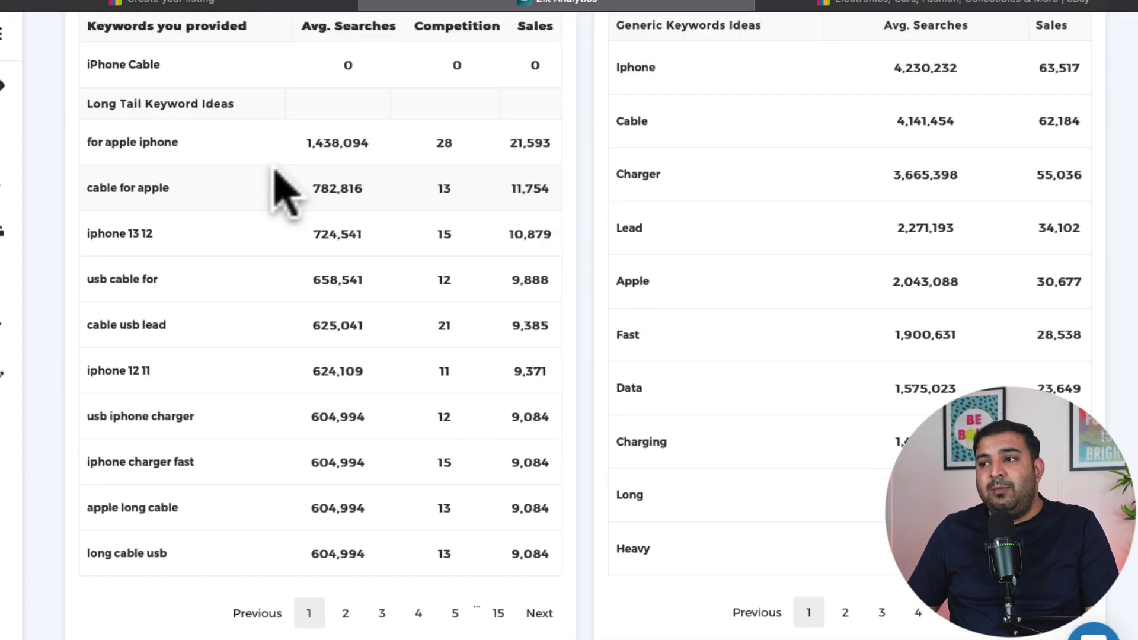
scroll(278, 190, "up", 3)
scroll(711, 242, "down", 1)
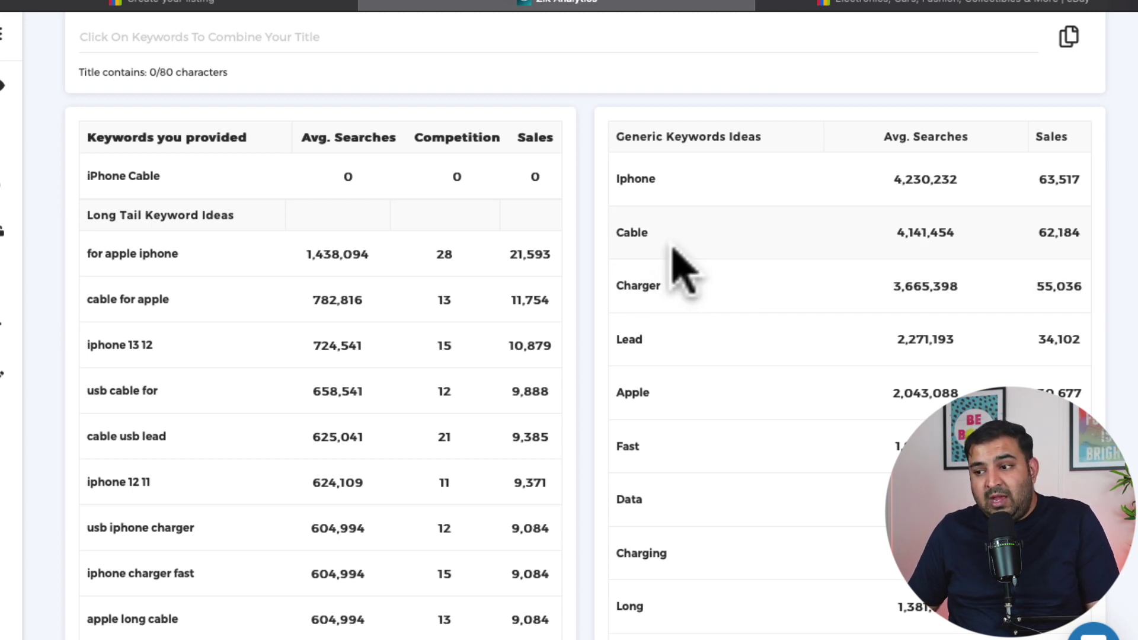
scroll(674, 252, "down", 2)
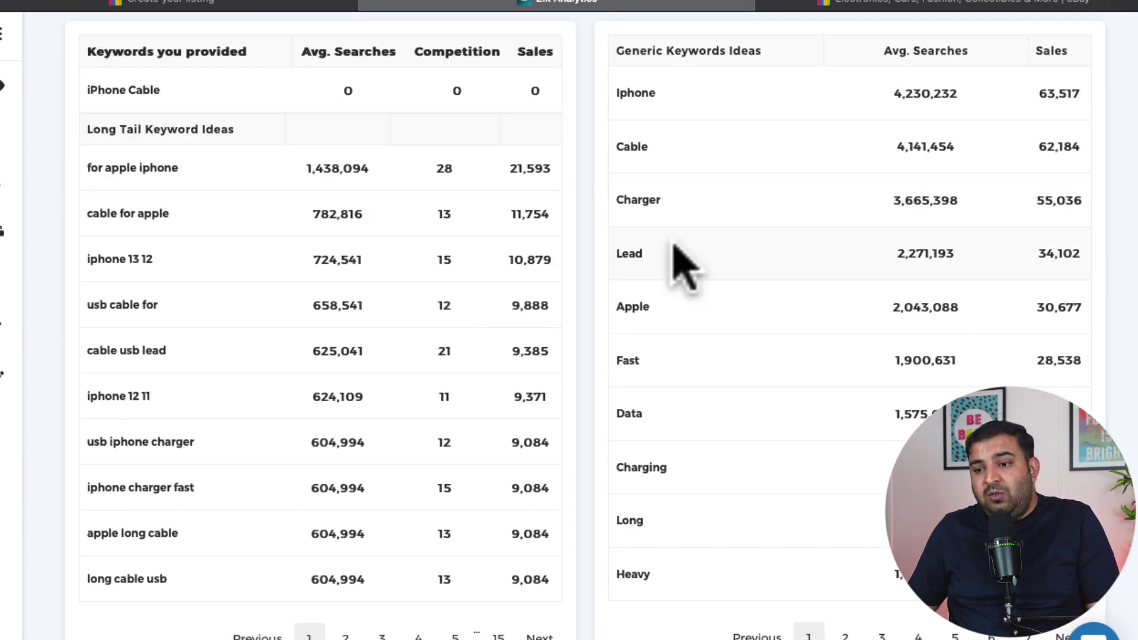
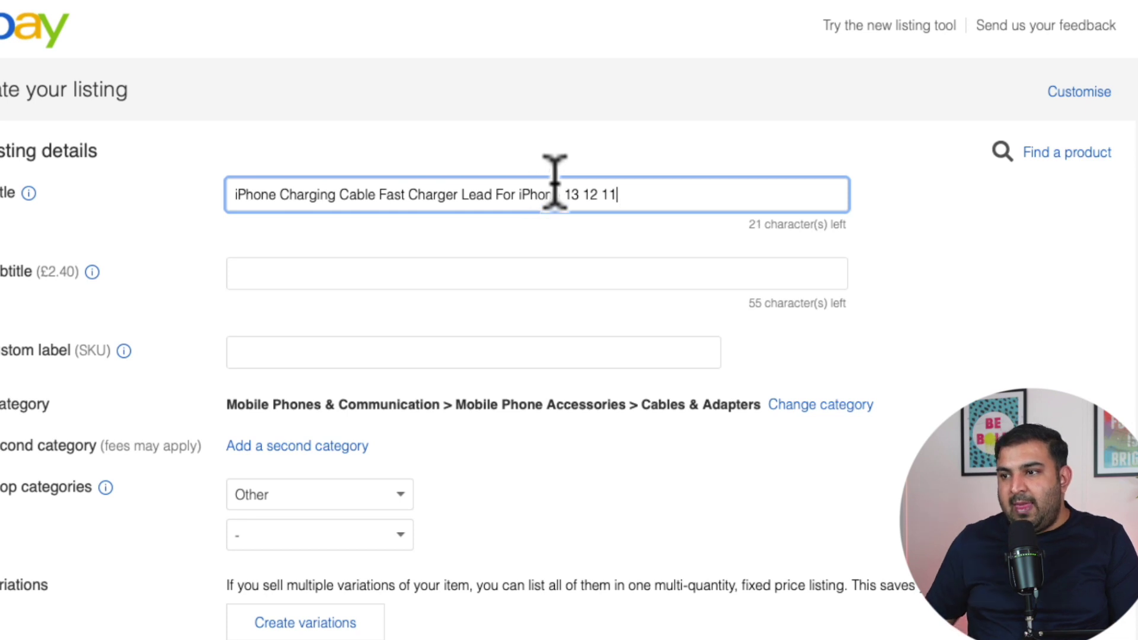
Step: Copy the keyword "usb iphone charger" from the Zik Analytics long tail ideas and append it after a slash to the eBay listing title
left_click(620, 4)
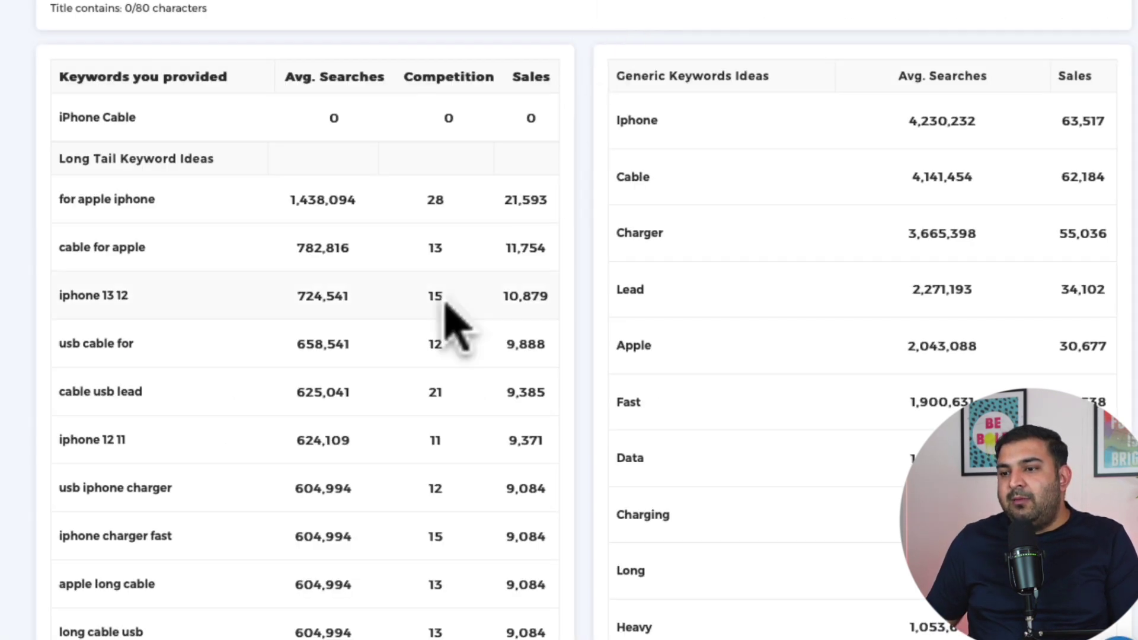
scroll(210, 441, "down", 1)
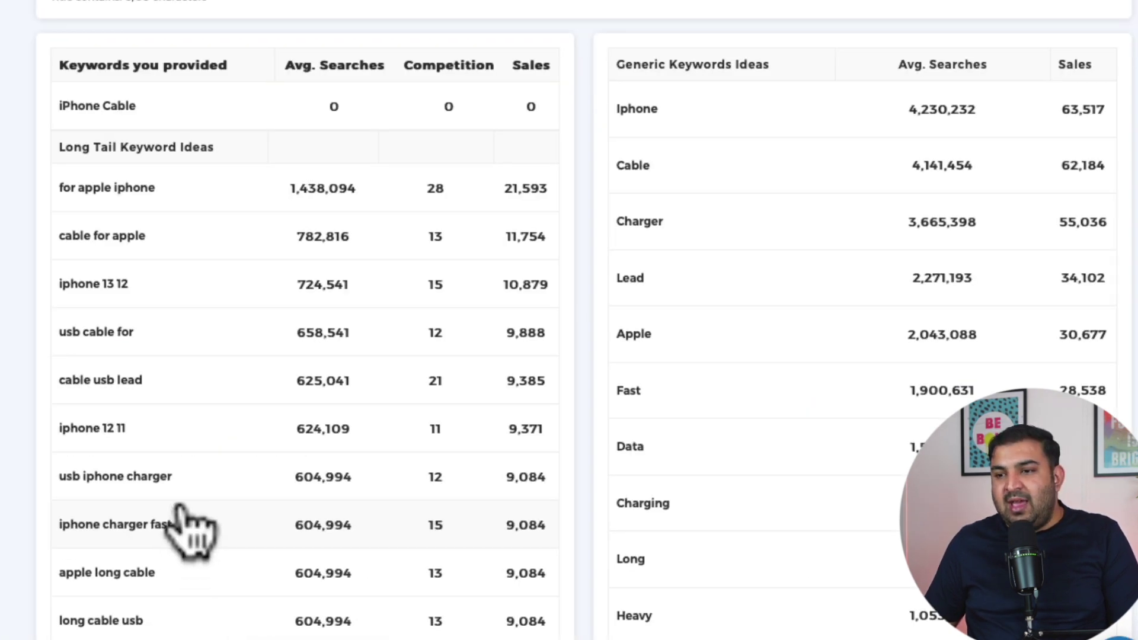
left_click(169, 476)
left_click_drag(169, 476, 64, 477)
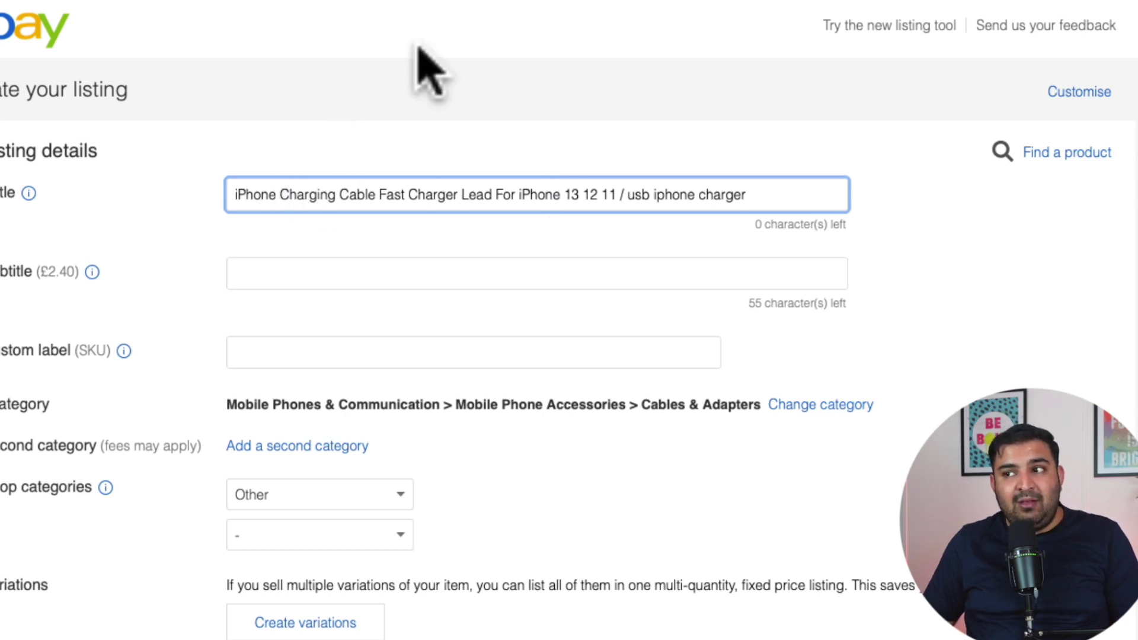
left_click(522, 3)
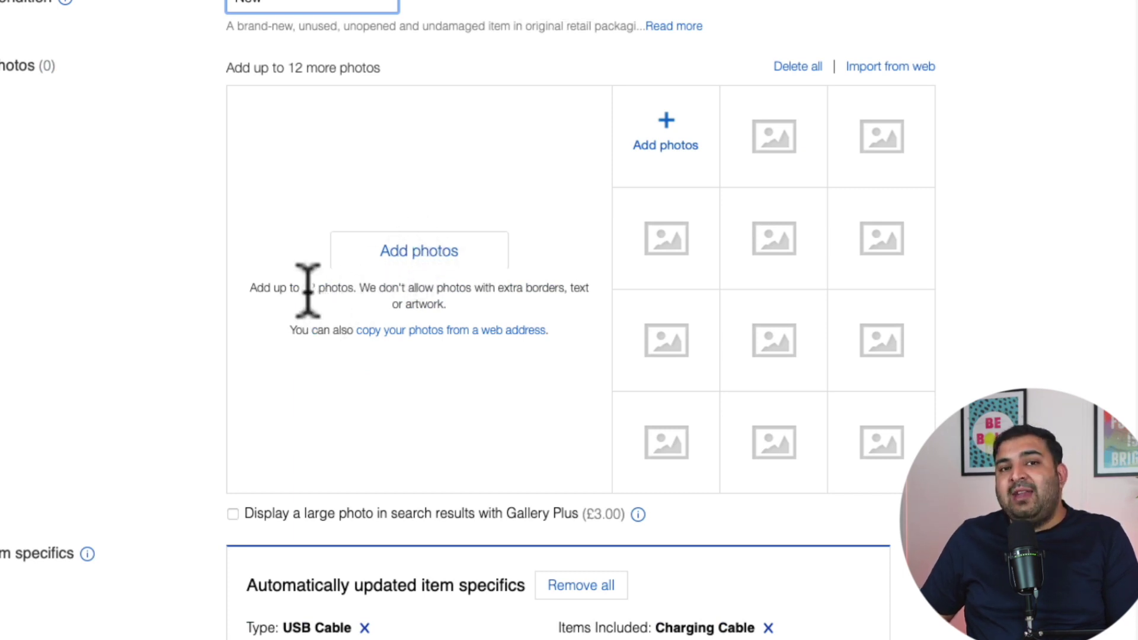
Step: Upload the six images iPhone Cable 1.jpeg to iPhone cable 6.jpeg from the Desktop folder as listing photos
left_click(659, 148)
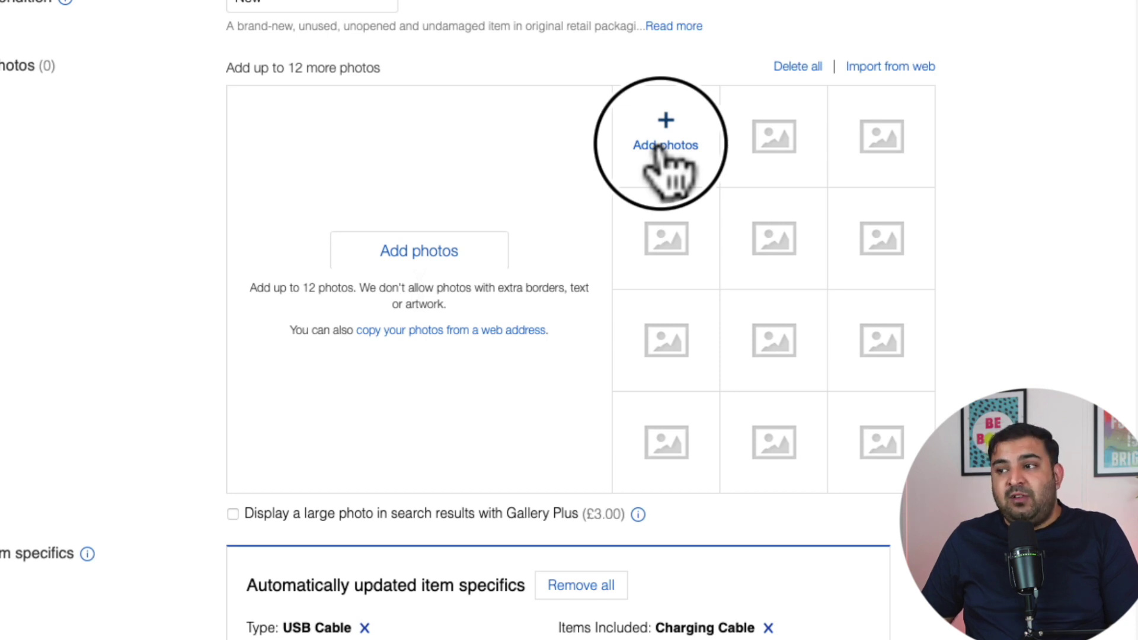
left_click(660, 146)
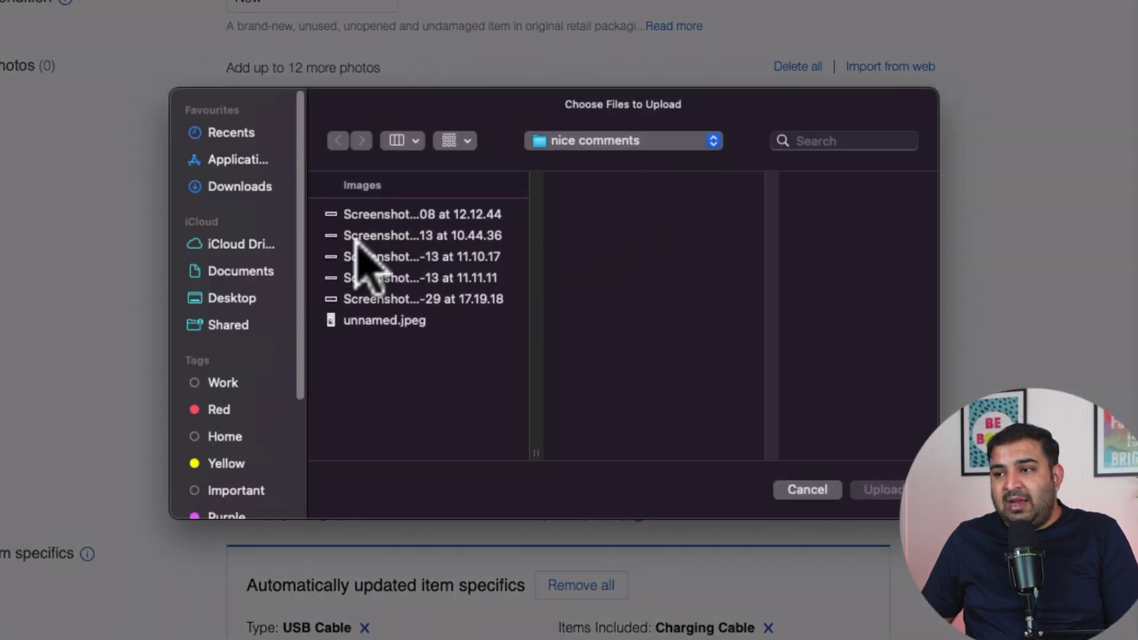
left_click(243, 298)
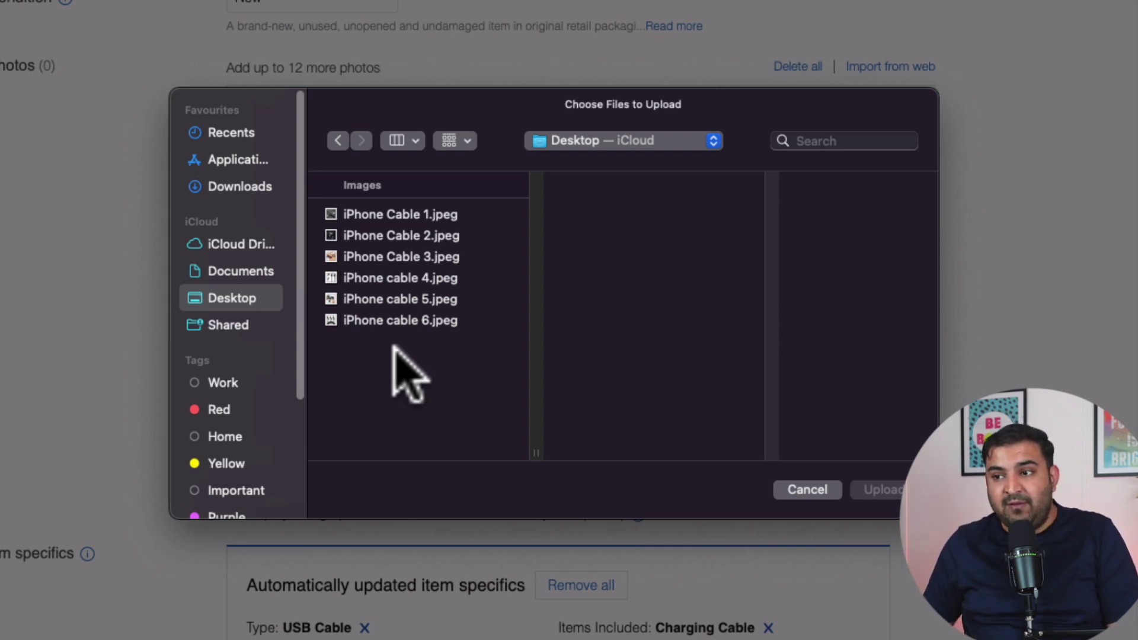
left_click_drag(389, 361, 435, 208)
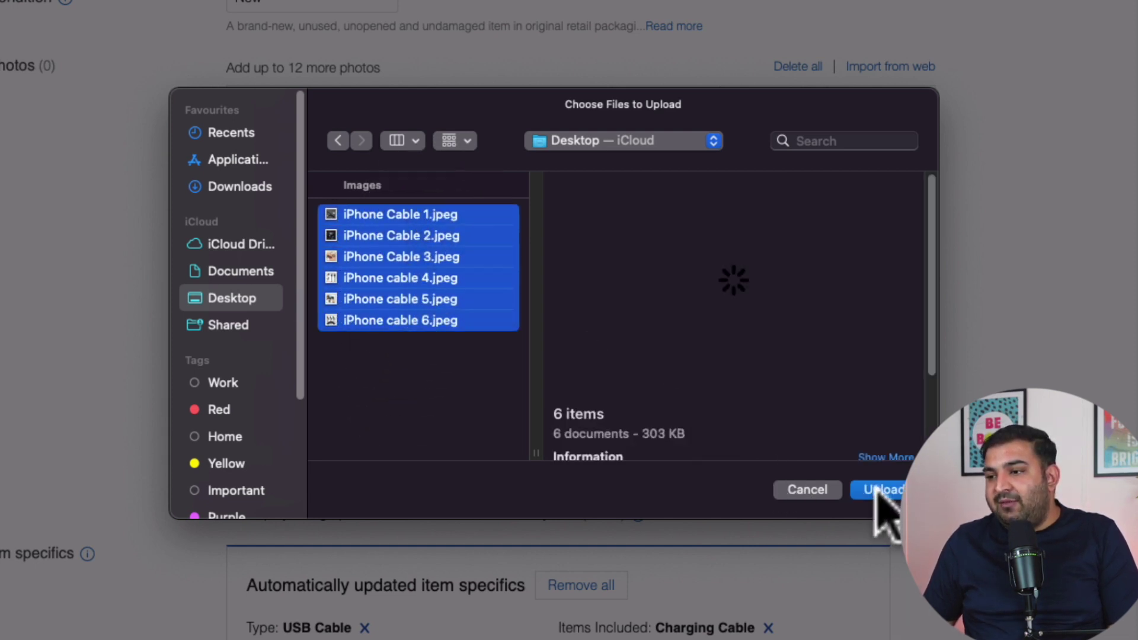
left_click(880, 491)
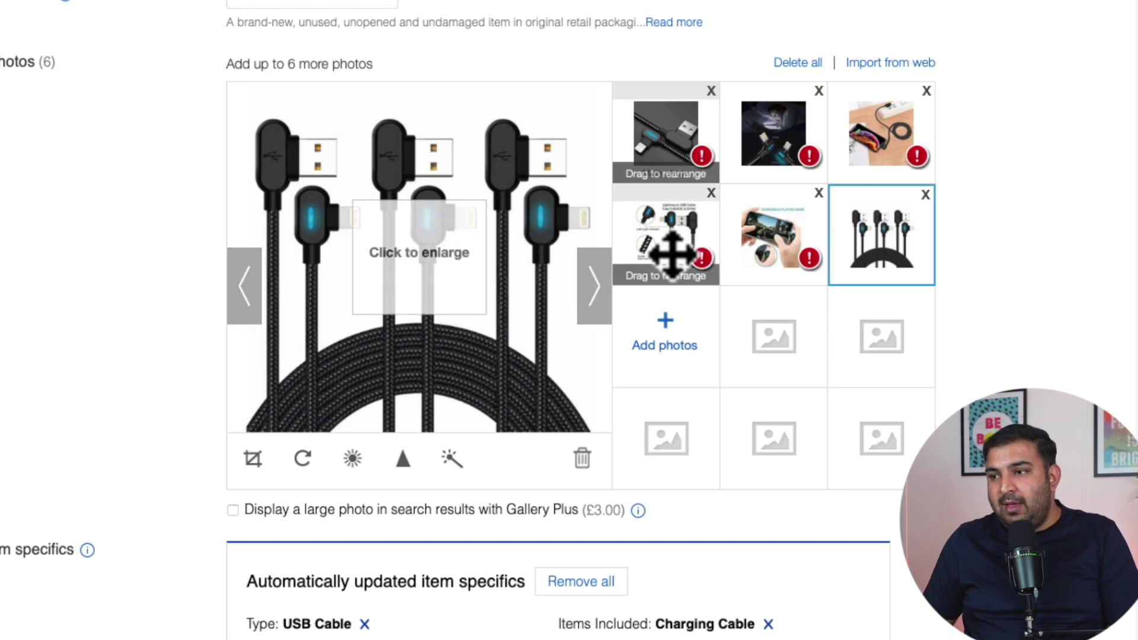
Step: Select the fourth listing photo and check the details of its flagged issue
mouse_move(705, 155)
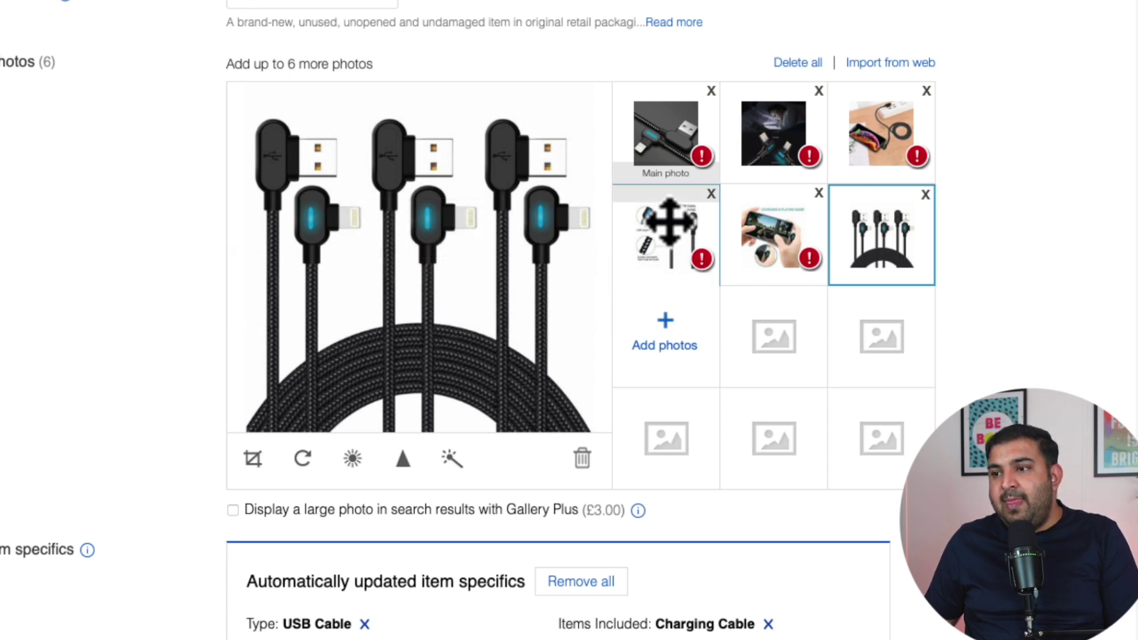
left_click(666, 240)
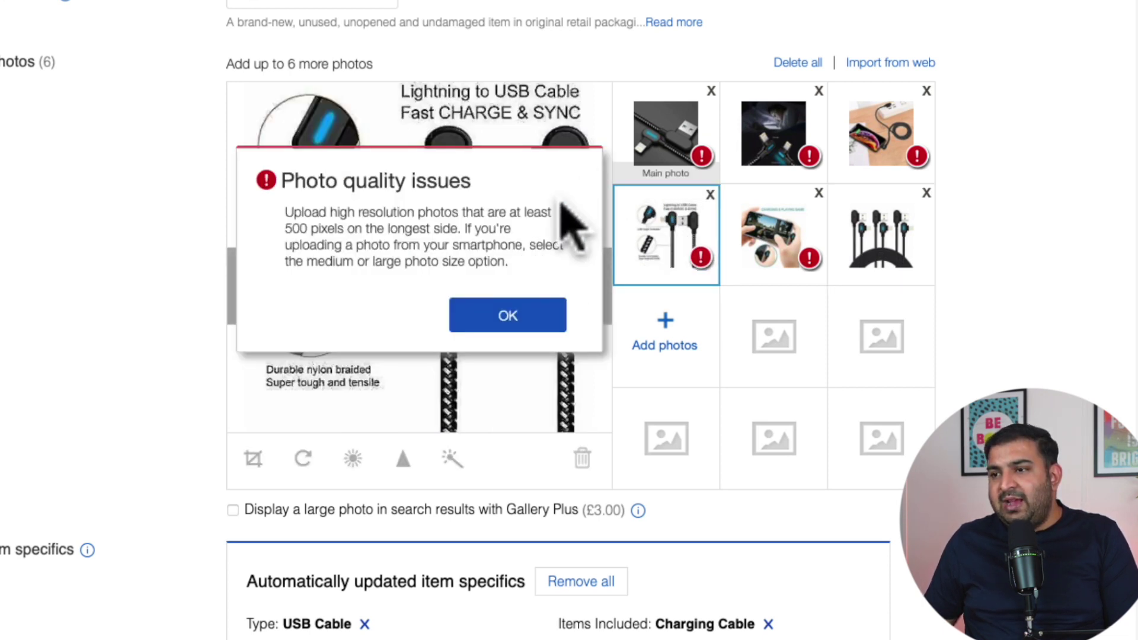
Step: Dismiss the fourth photo's quality notice, preview the sixth photo, and check the flagged issues on the second and third listing photos
left_click(517, 320)
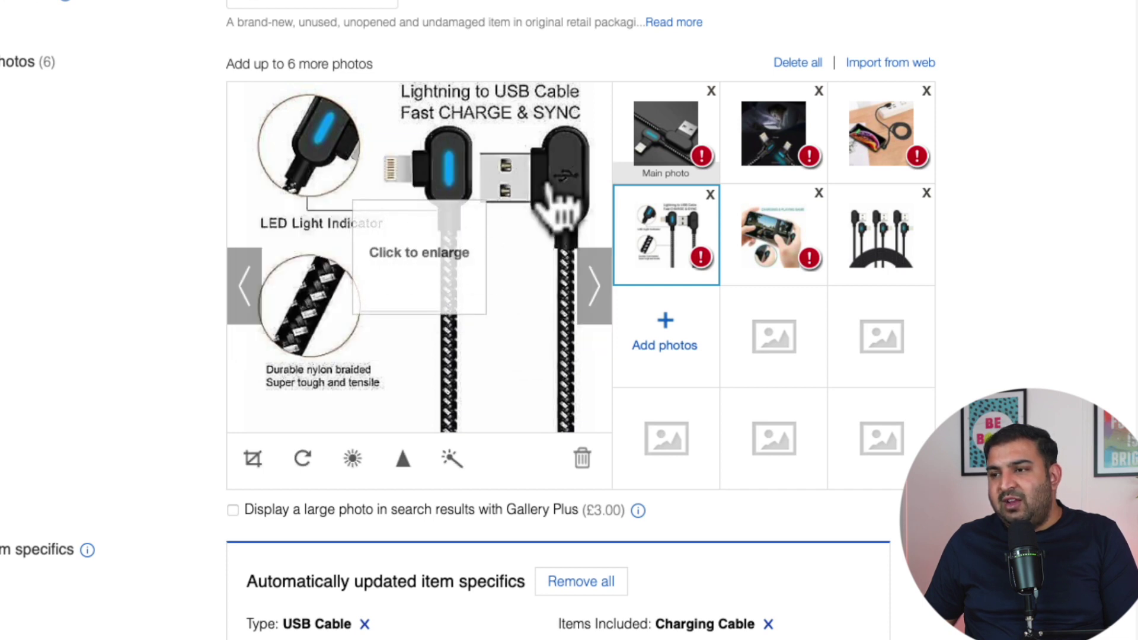
left_click(916, 234)
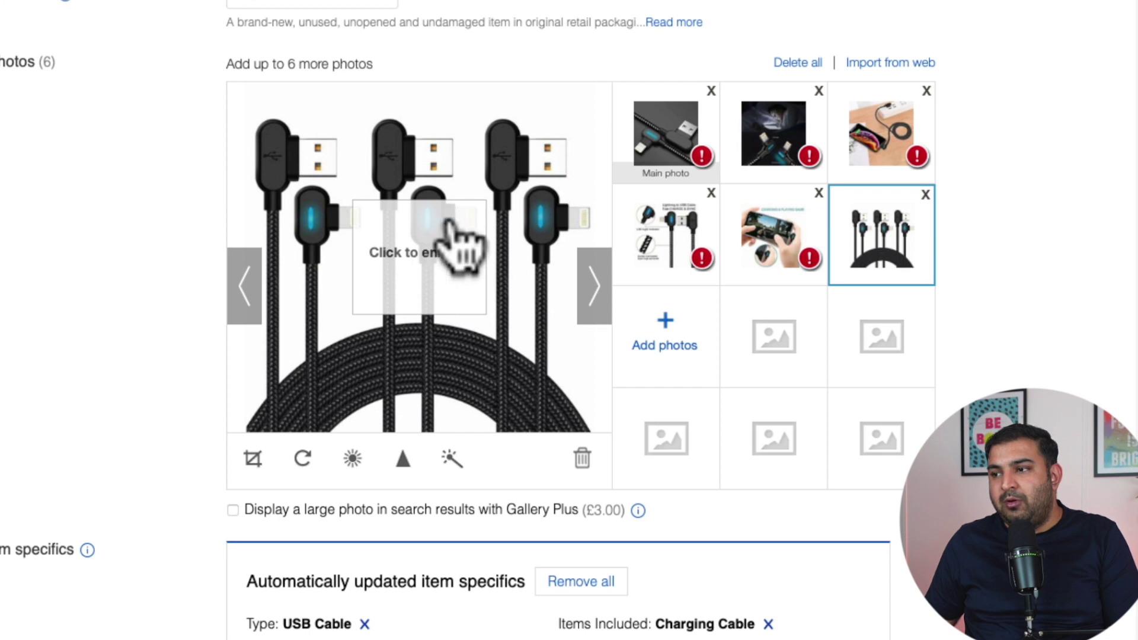
left_click(778, 137)
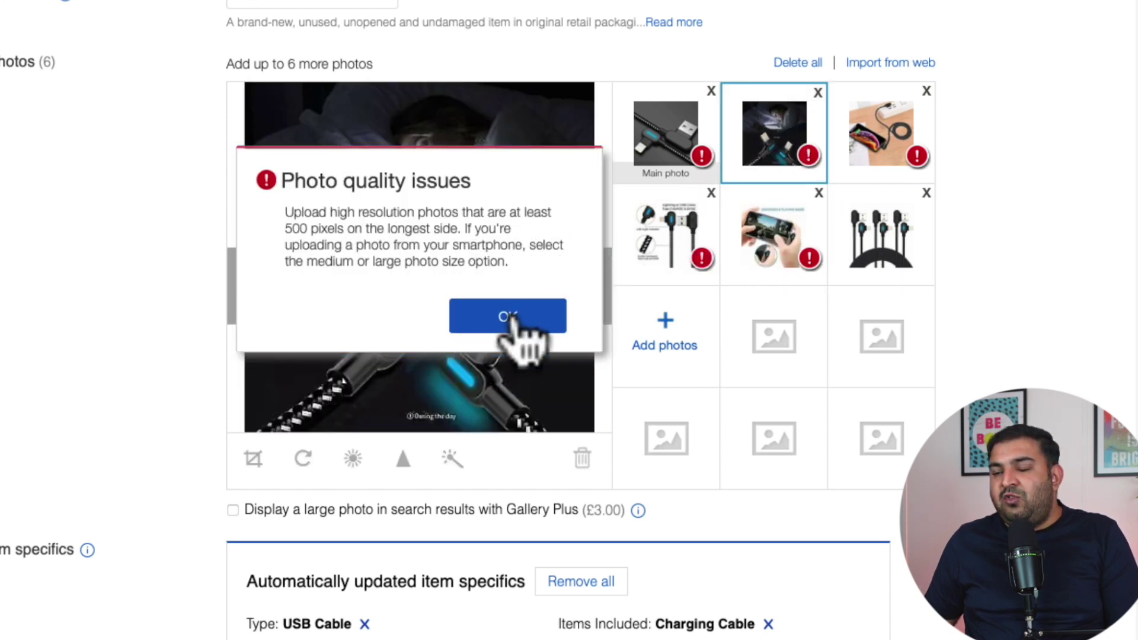
left_click(509, 316)
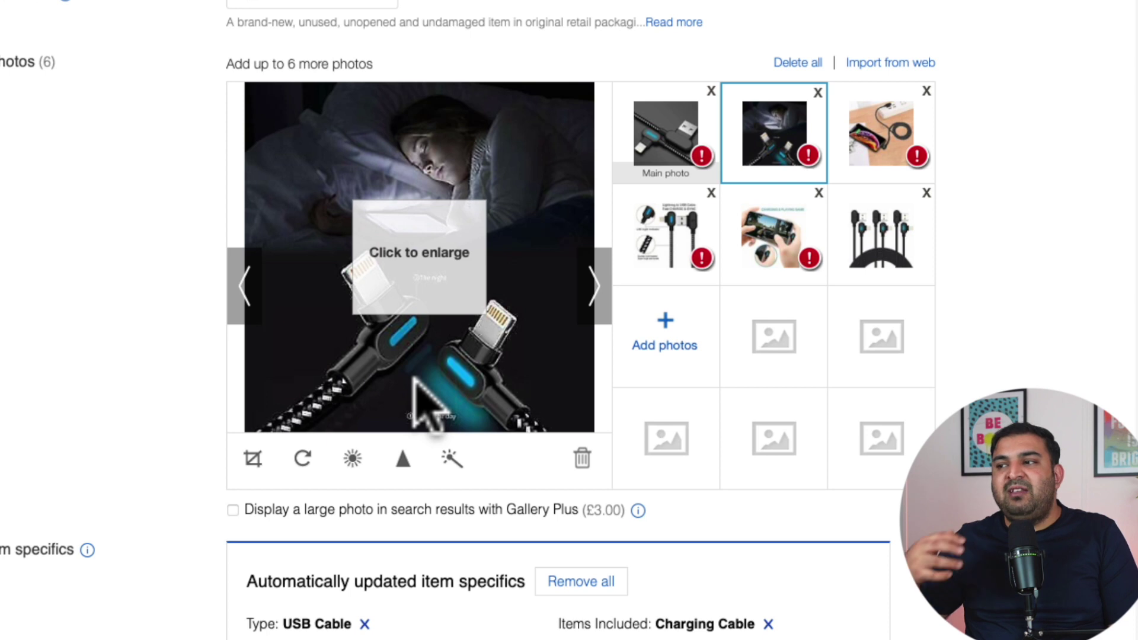
left_click(883, 143)
left_click(534, 316)
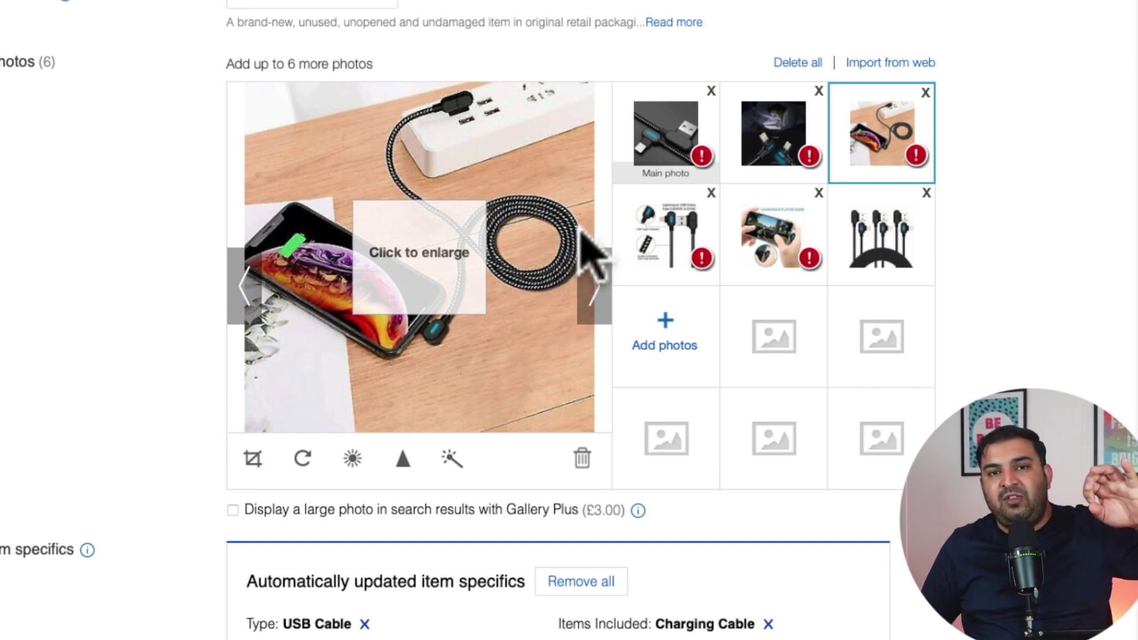
Step: Move the "Charging & Playing Game" photo into second place, directly after the main photo, and preview it
left_click_drag(764, 248, 769, 145)
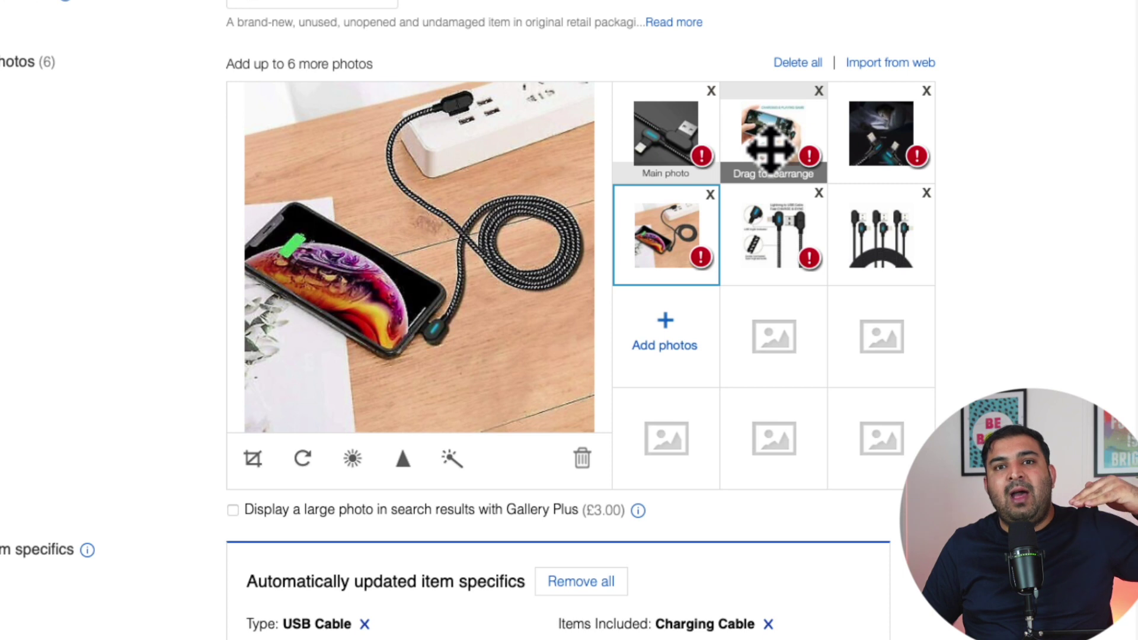
left_click(769, 145)
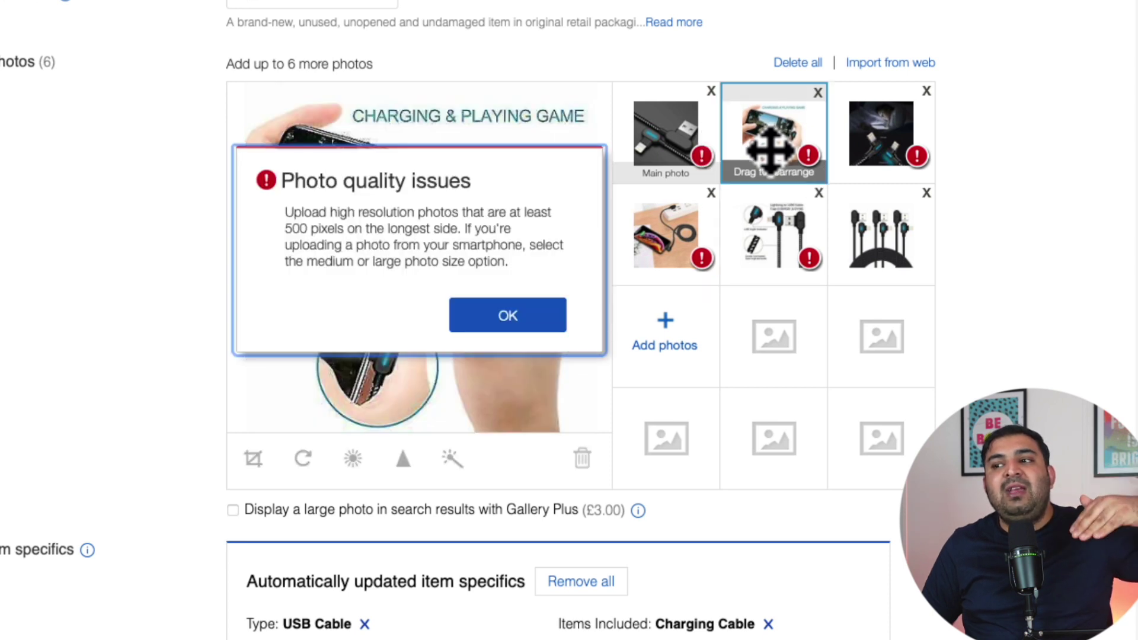
left_click(525, 314)
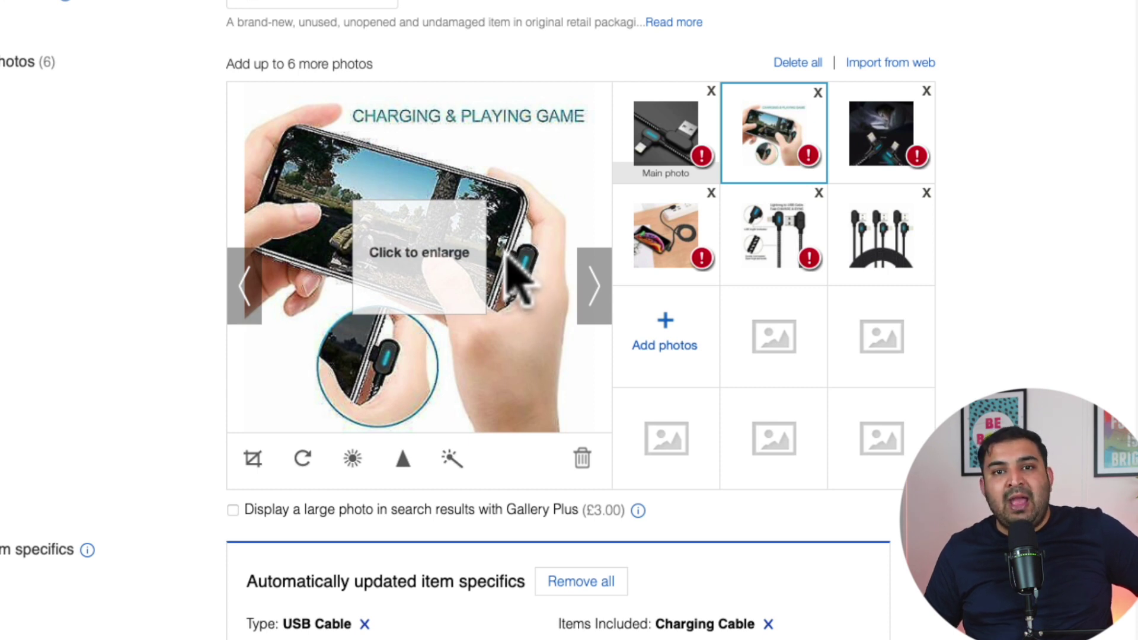
Step: Review the photo editing tools, the Gallery Plus option and the automatically updated item specifics below the listing photos
scroll(509, 252, "down", 1)
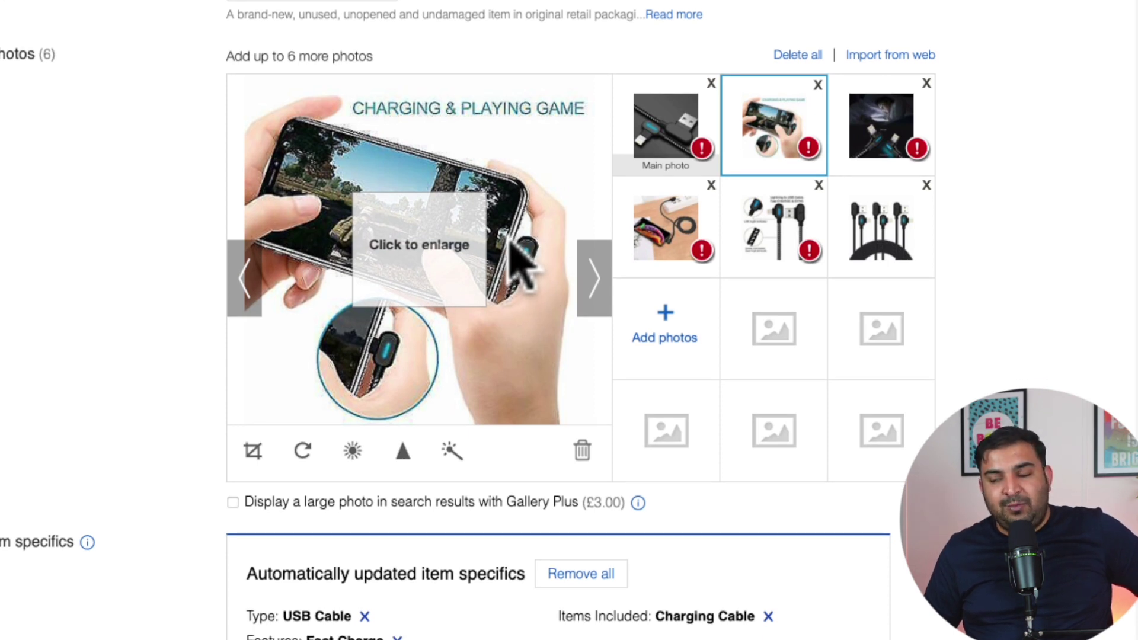
scroll(511, 240, "down", 3)
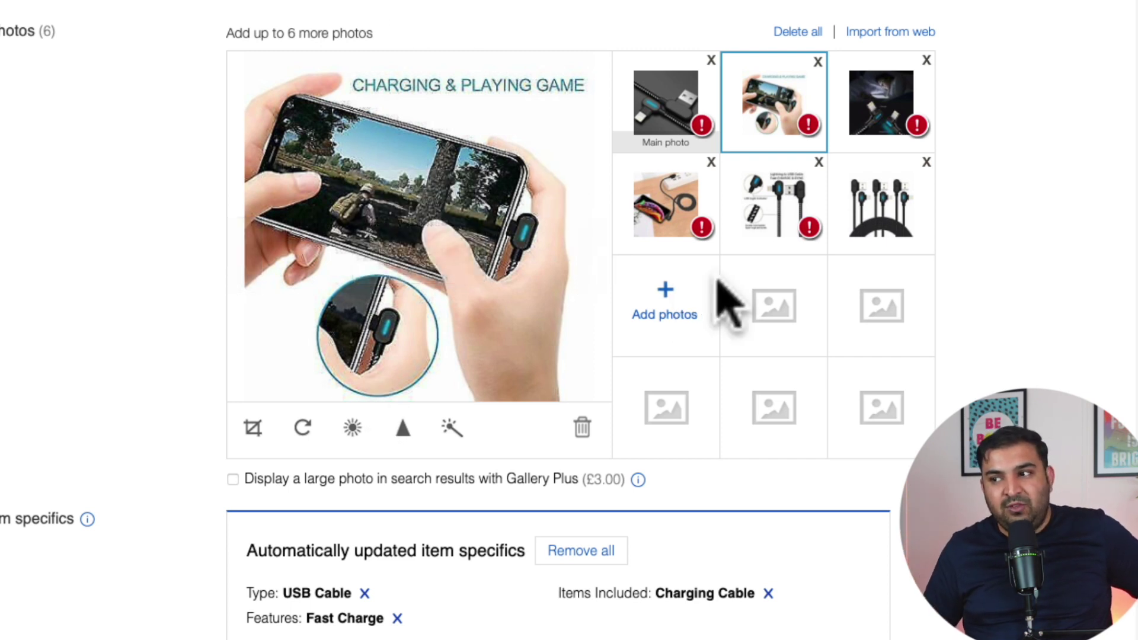
scroll(715, 274, "down", 1)
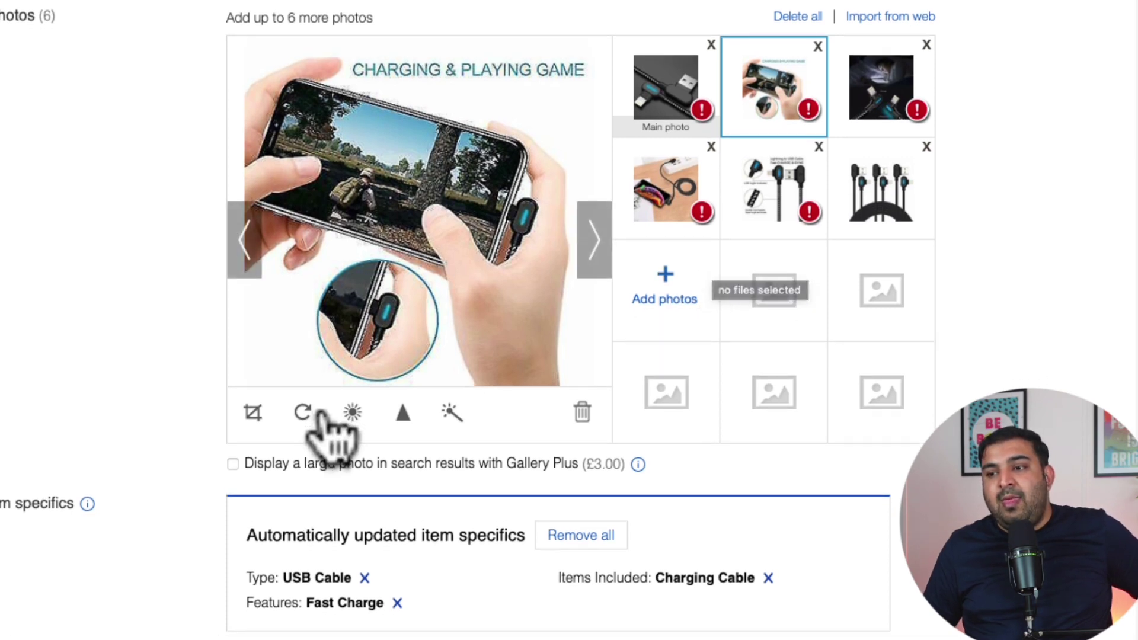
scroll(329, 429, "down", 3)
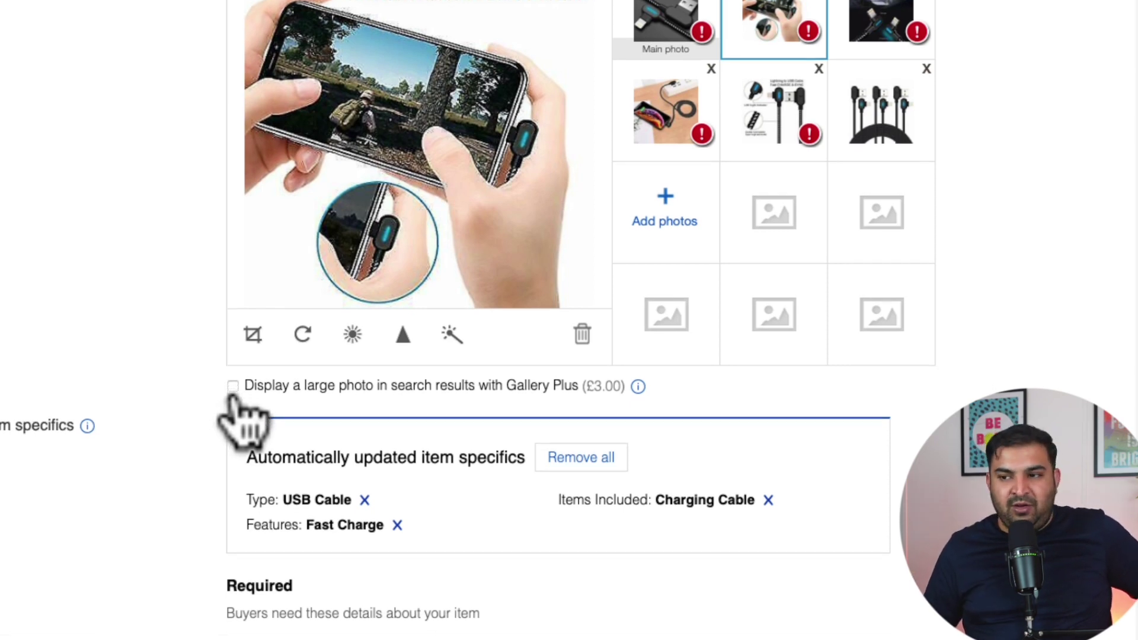
scroll(233, 400, "down", 3)
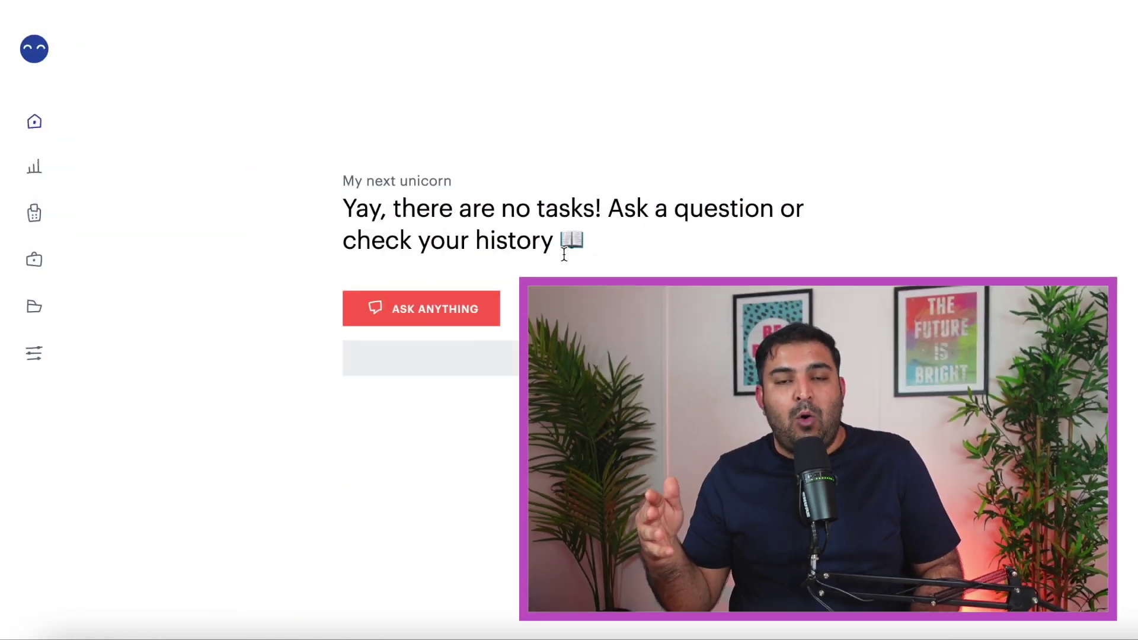
Step: Switch to Osome, start a new conversation, and show and hide the conversation history
left_click(419, 307)
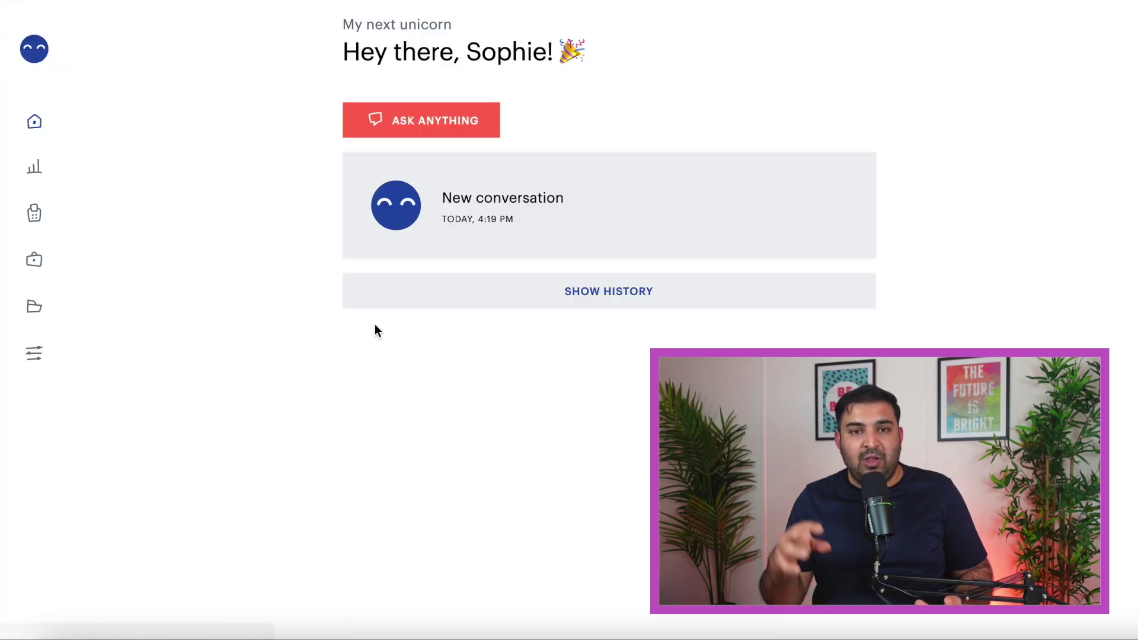
left_click(609, 300)
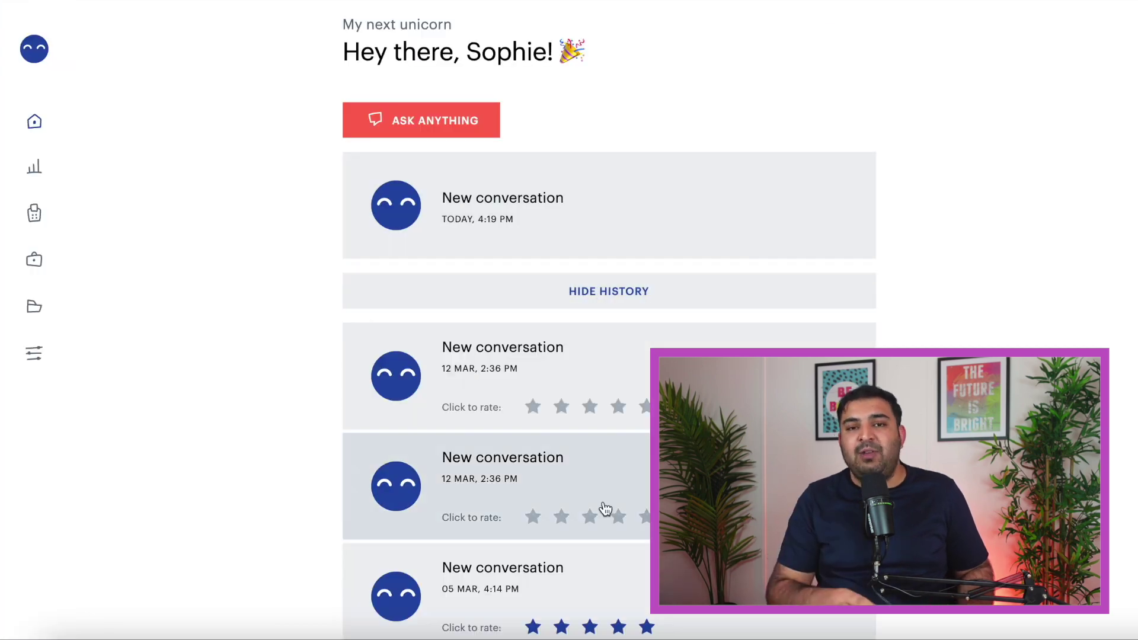
left_click(609, 295)
Step: Look over the account balances, bills and invoices on Osome's dashboard and the recent transactions that need supporting documents
left_click(76, 172)
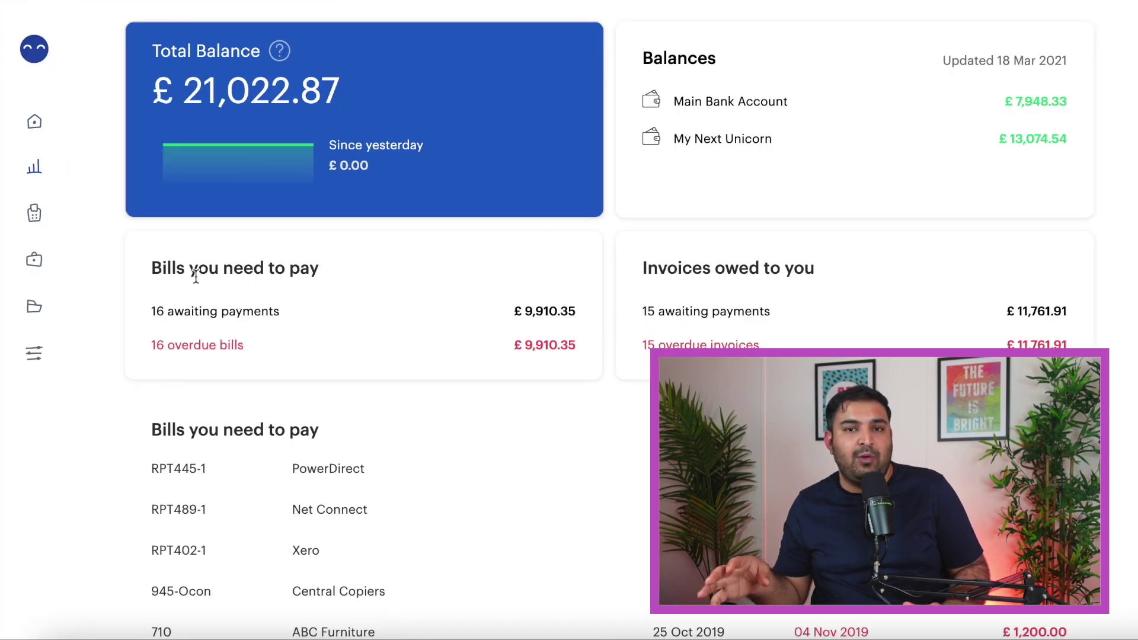
scroll(604, 274, "down", 9)
scroll(534, 385, "up", 9)
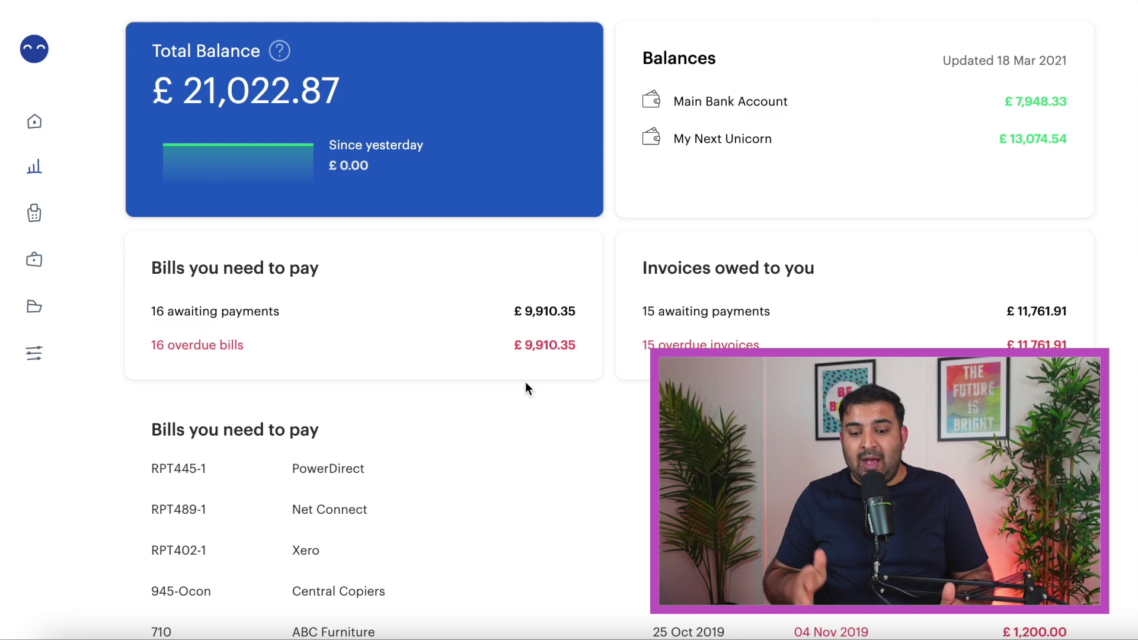
left_click(67, 224)
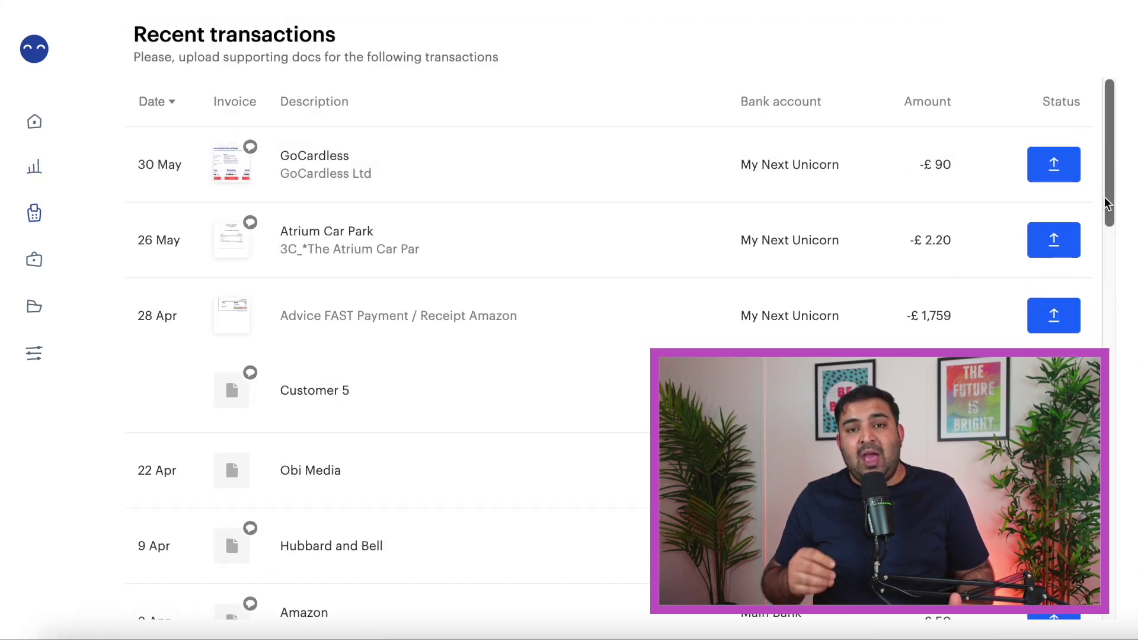
Step: Look through the company profile's general information and copy the company's email address for documents
left_click(84, 261)
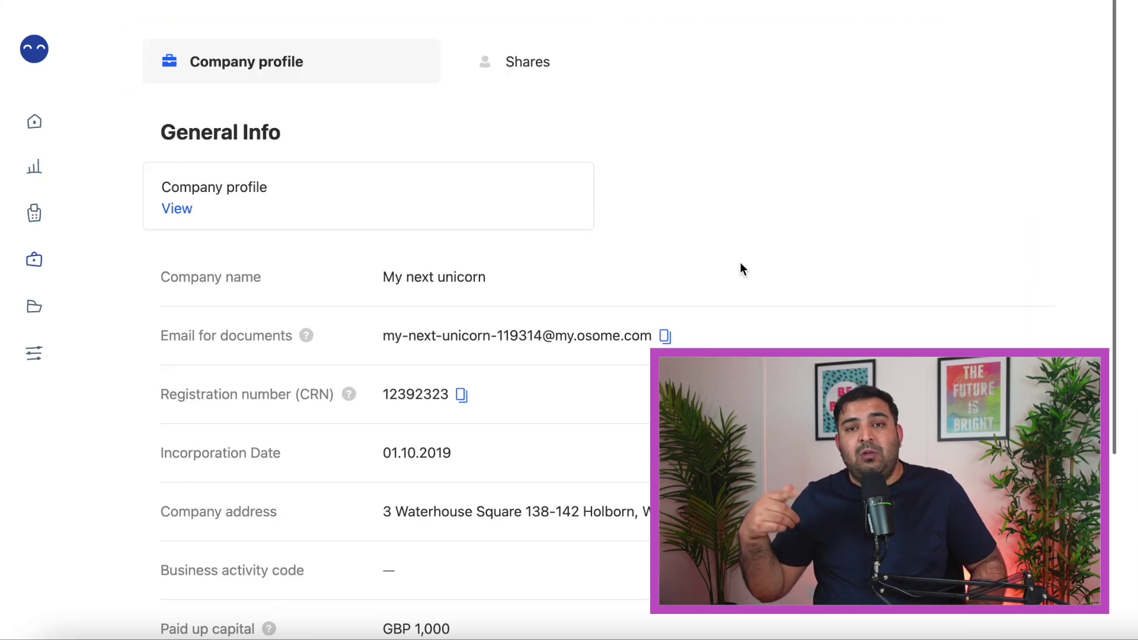
scroll(741, 267, "down", 4)
left_click_drag(382, 569, 462, 578)
left_click(462, 578)
scroll(593, 415, "up", 5)
left_click(664, 323)
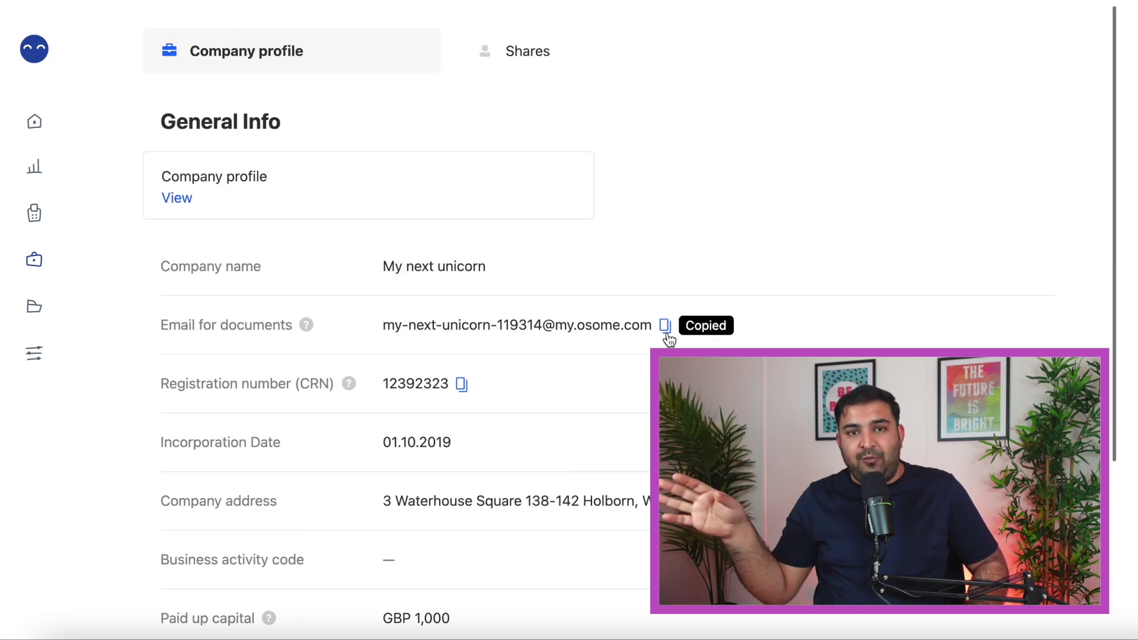
scroll(415, 267, "up", 1)
Step: Browse the company's uploaded files and the available account settings, and return to the home page
left_click(74, 308)
left_click(355, 98)
left_click(87, 355)
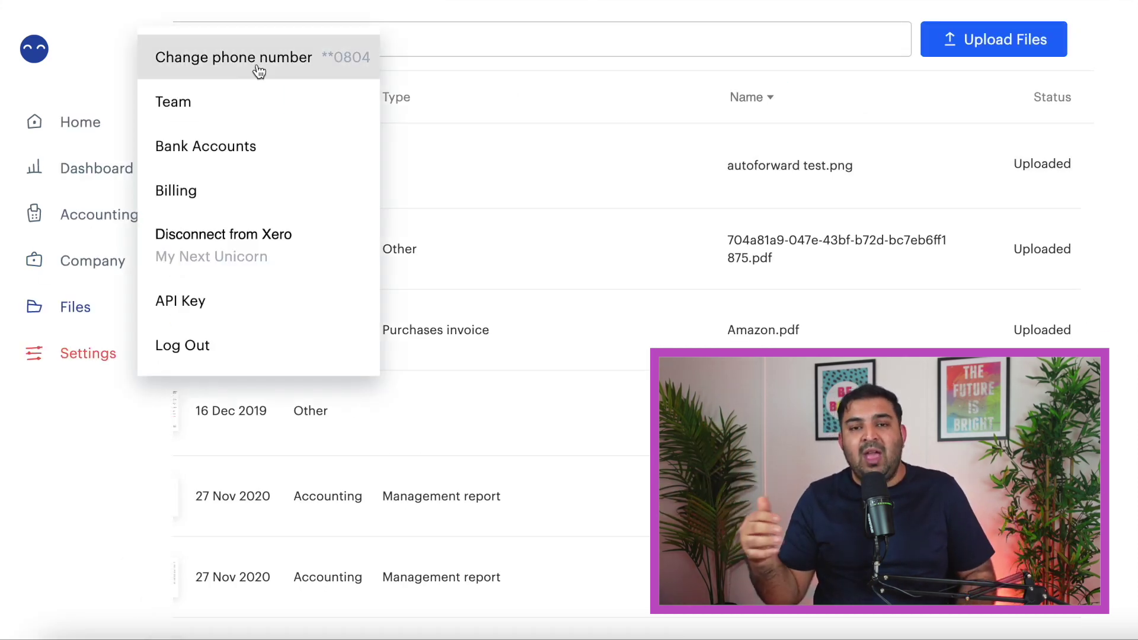
left_click(84, 122)
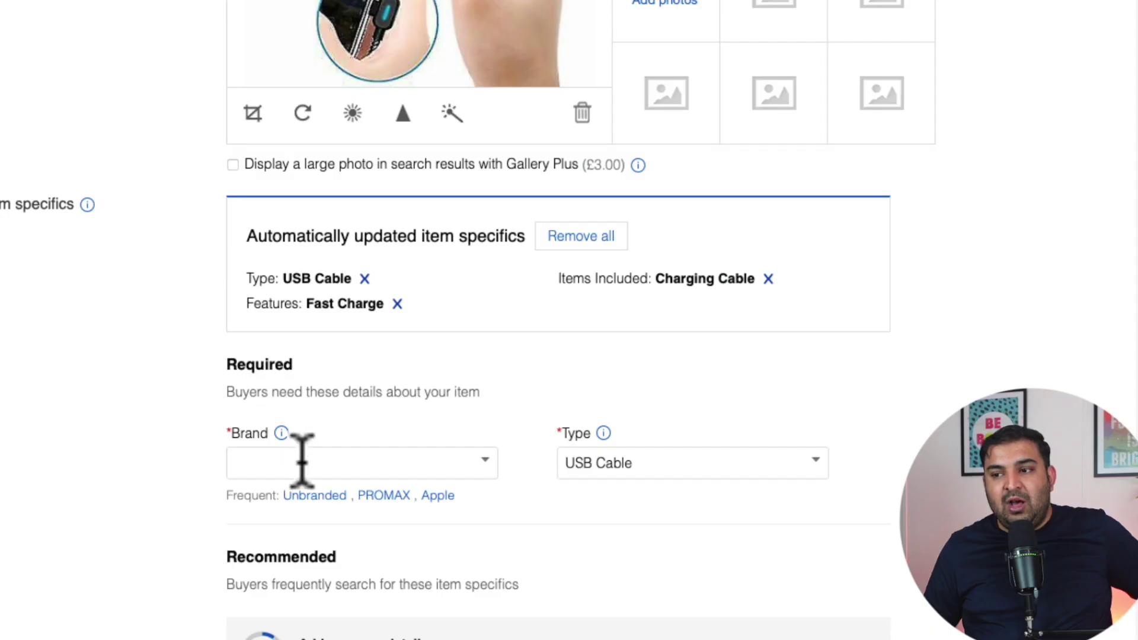
Step: Switch to the eBay listing and compare its title with the automatically updated, required and recommended item specifics
scroll(344, 403, "down", 2)
scroll(362, 359, "down", 1)
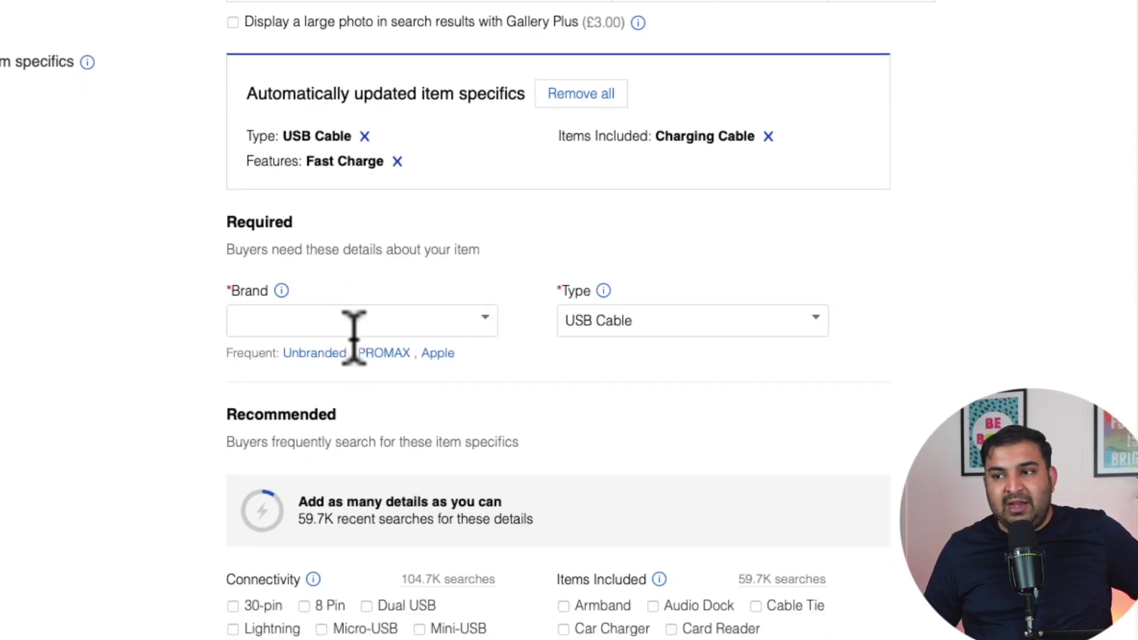
scroll(354, 336, "down", 1)
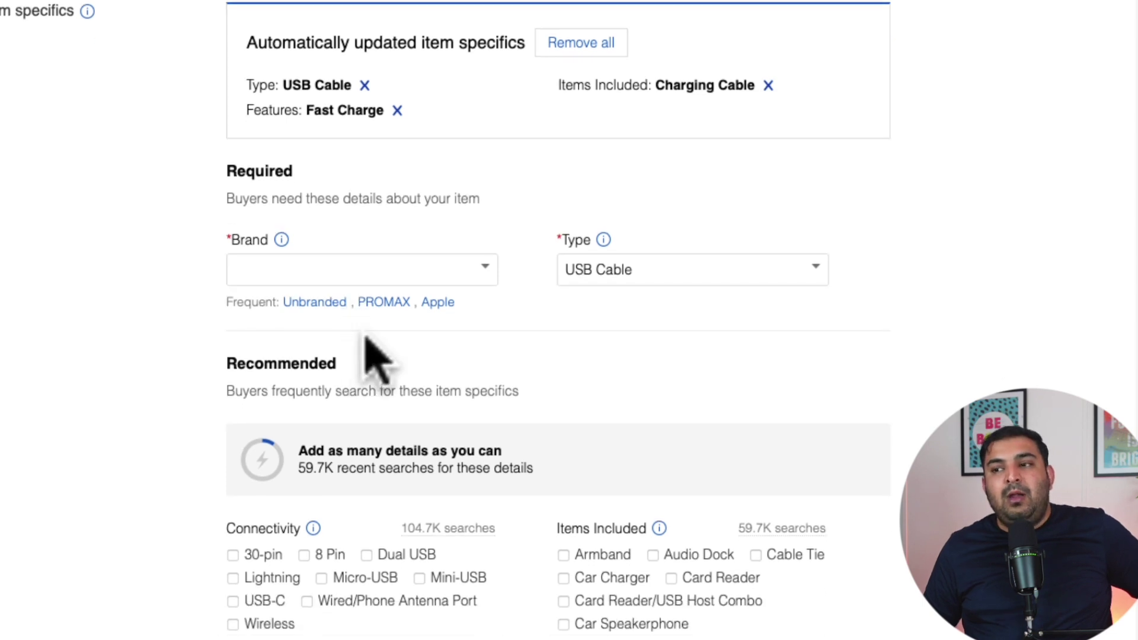
scroll(372, 355, "up", 10)
scroll(771, 463, "up", 11)
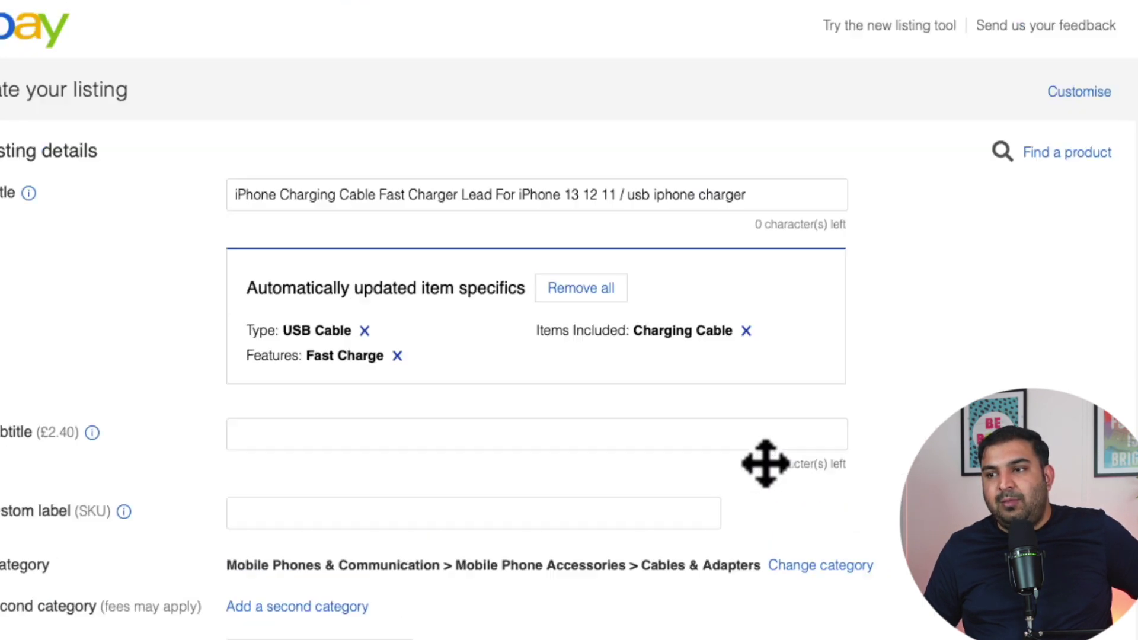
scroll(415, 190, "down", 10)
scroll(409, 249, "down", 10)
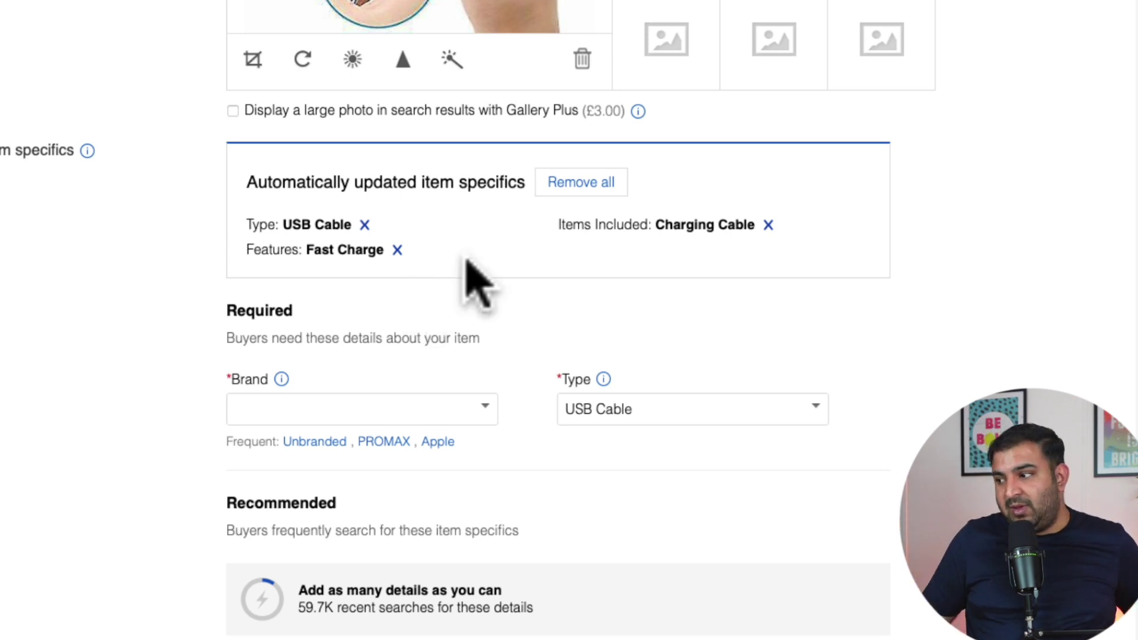
Step: Set the required Brand item specific to Unbranded
scroll(441, 252, "down", 2)
scroll(439, 261, "down", 1)
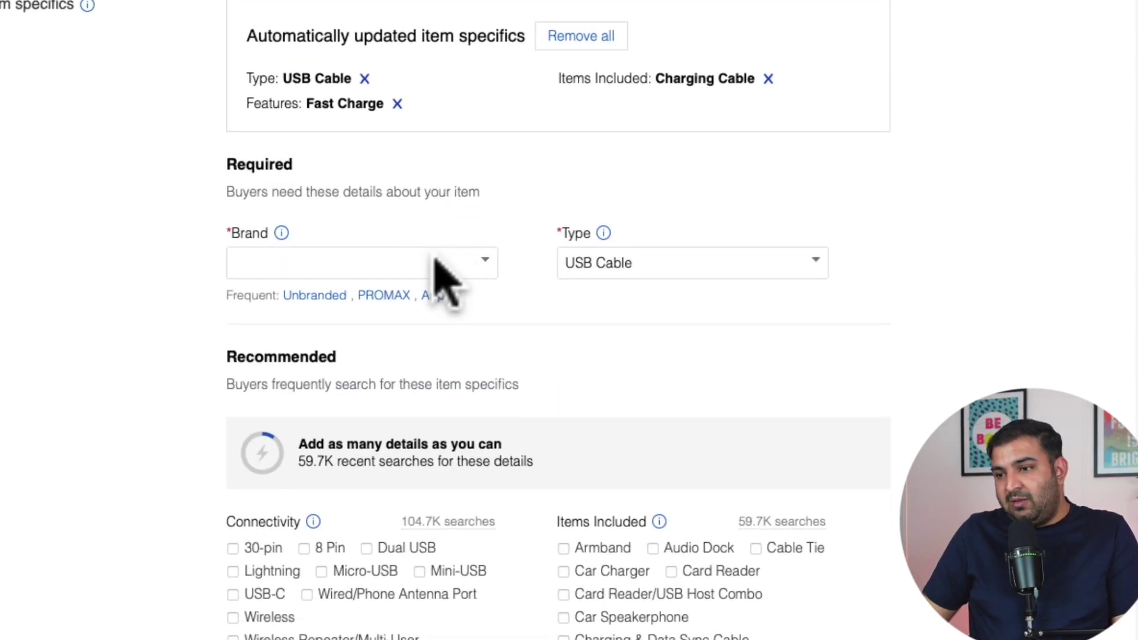
scroll(436, 252, "down", 2)
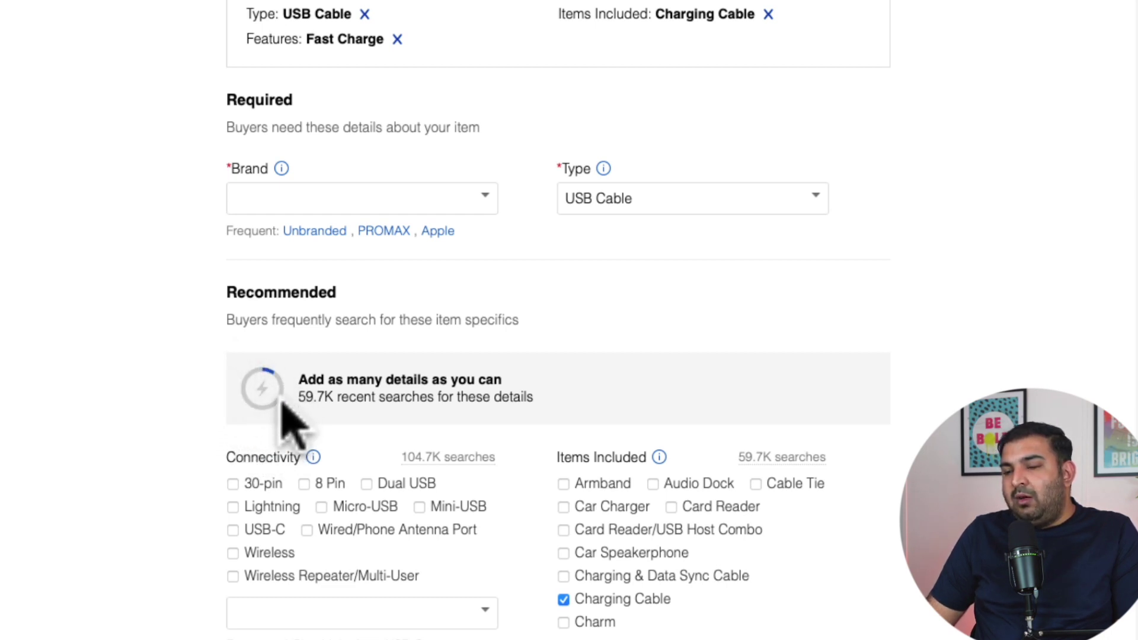
left_click(316, 231)
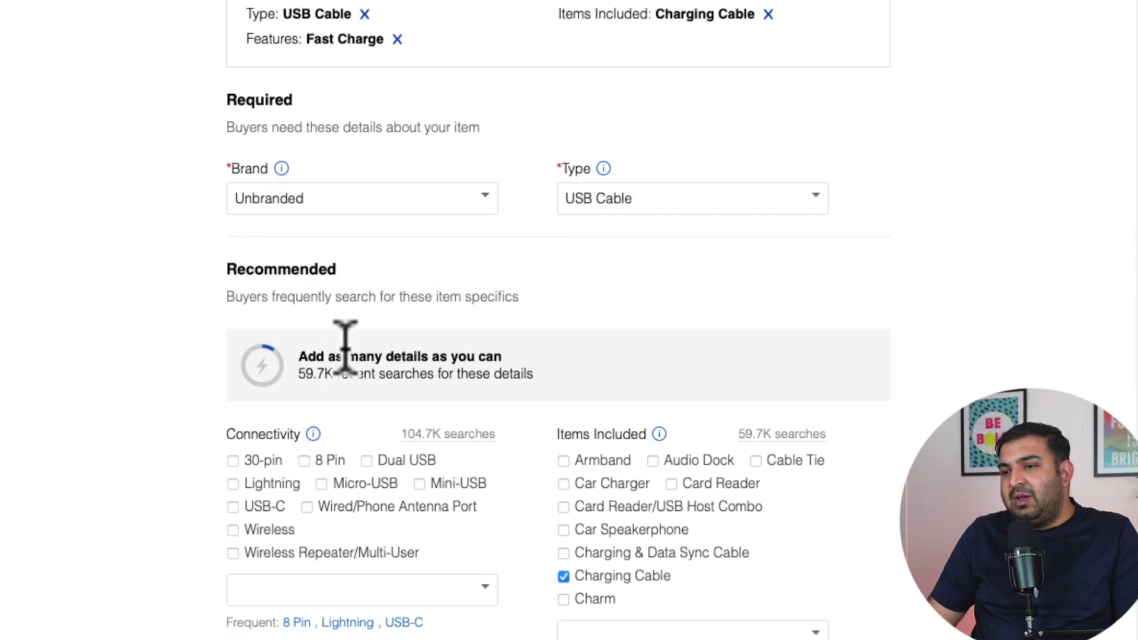
Step: Select 30-pin, 8 Pin, Lightning and Dual USB as the cable's connectivity in the recommended item specifics
scroll(340, 341, "down", 5)
scroll(343, 368, "up", 2)
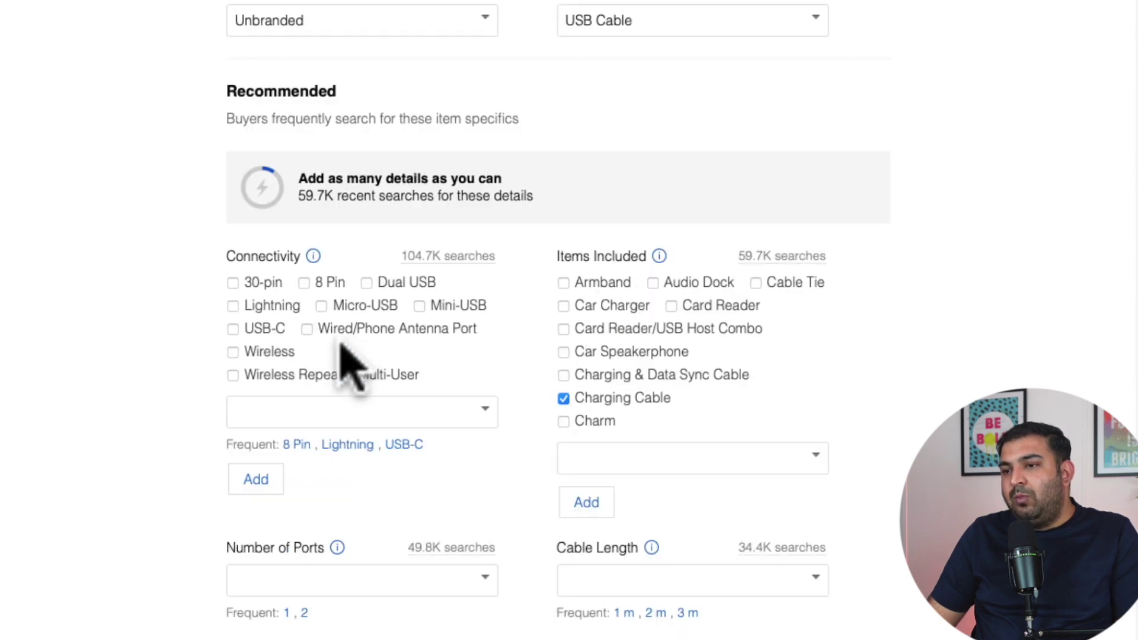
left_click(233, 283)
left_click(304, 283)
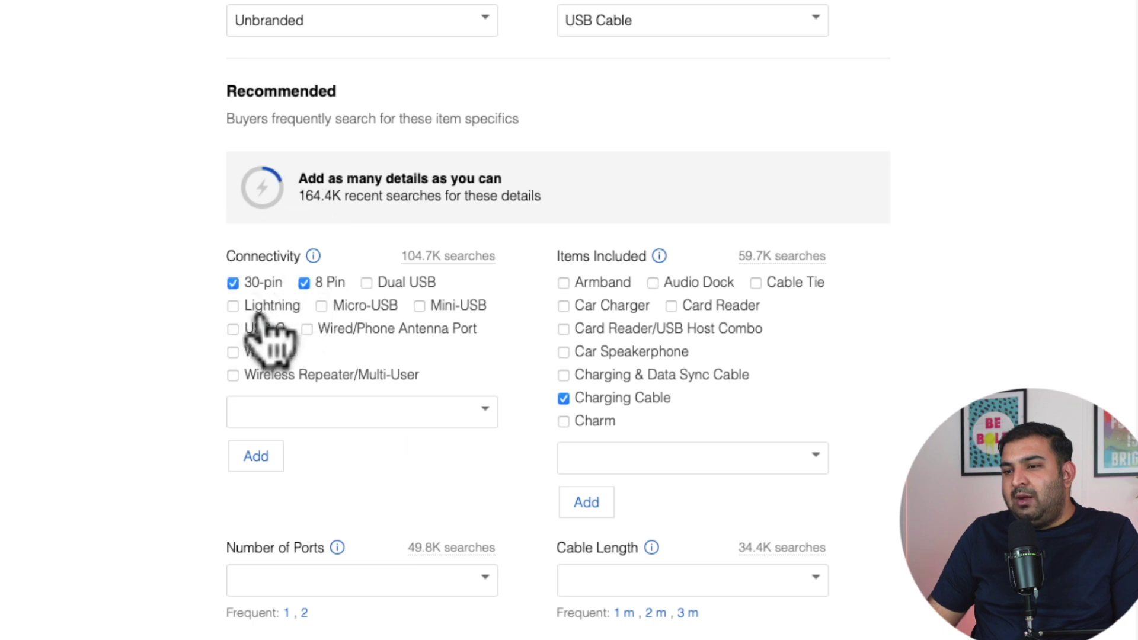
left_click(236, 305)
left_click(366, 283)
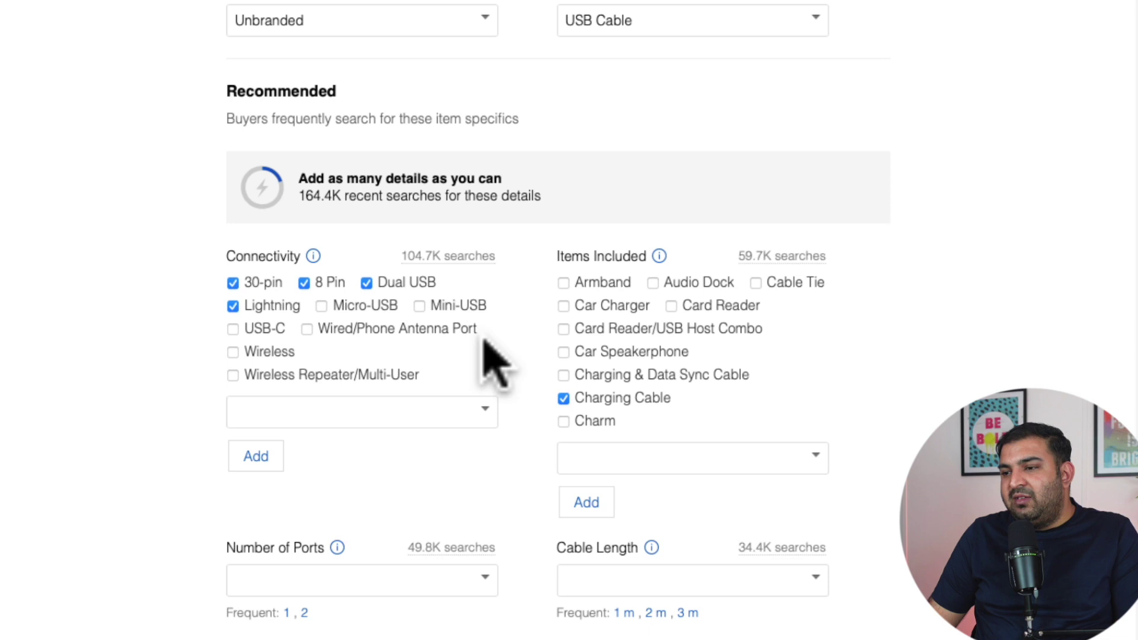
Step: Fill in the recommended specifics with 1 port, cable length 1 m, brand For Apple, model For Apple iPhone X and colour White
scroll(542, 380, "down", 5)
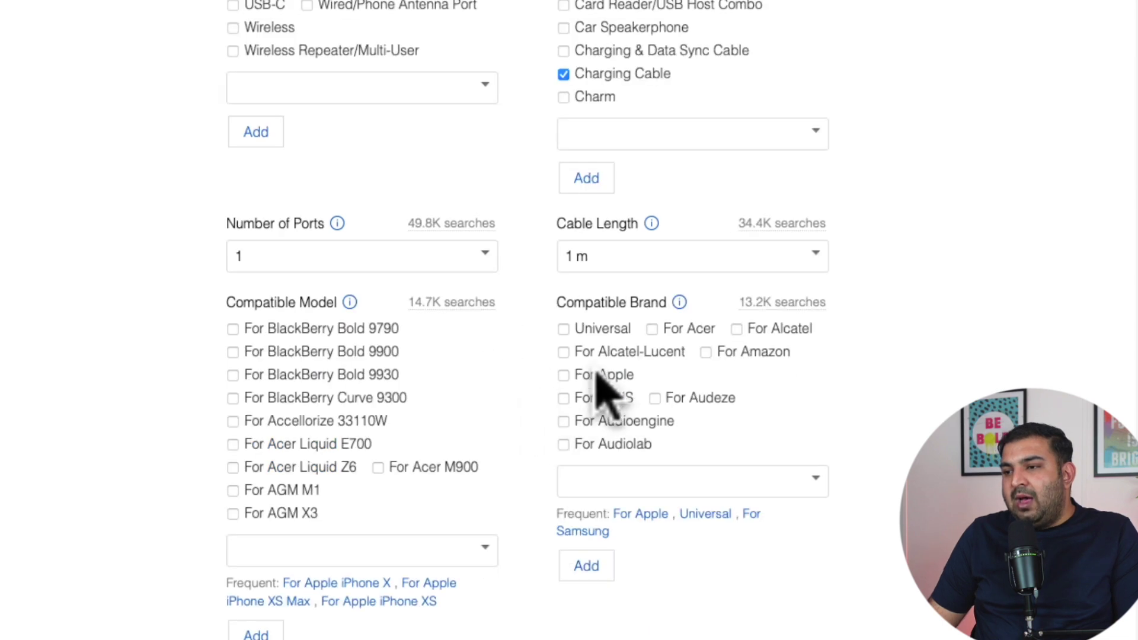
left_click(564, 375)
scroll(566, 391, "down", 1)
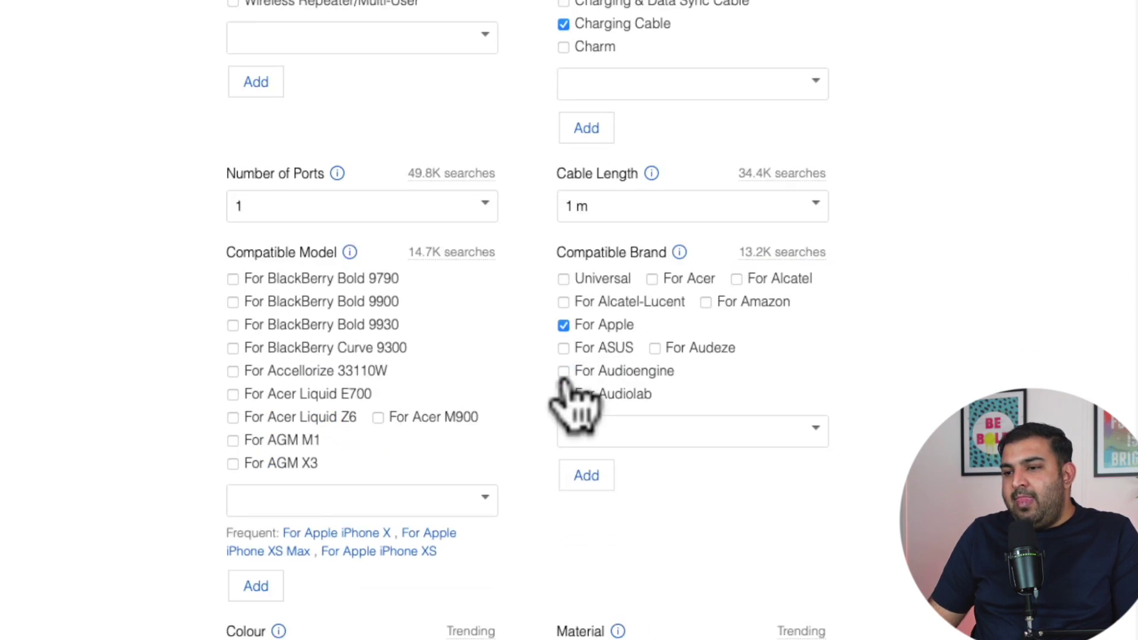
left_click(357, 532)
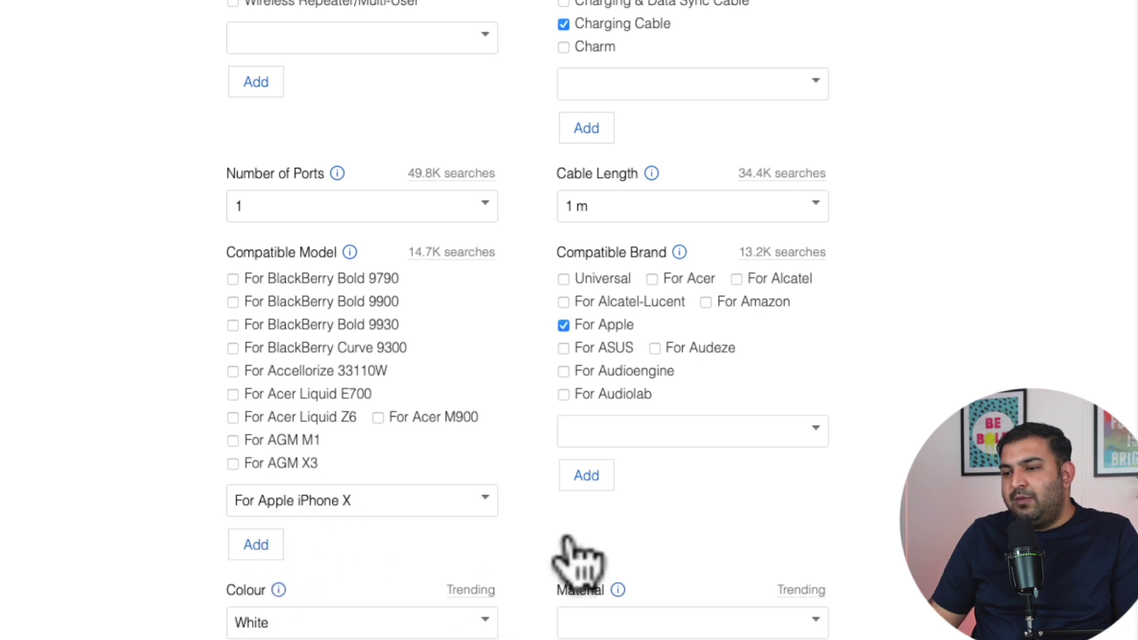
Step: Set the material to Nylon, the design/finish to Fabric and Plain, and the MPN to does not apply, and review the item specifics
scroll(593, 552, "down", 2)
scroll(286, 364, "up", 10)
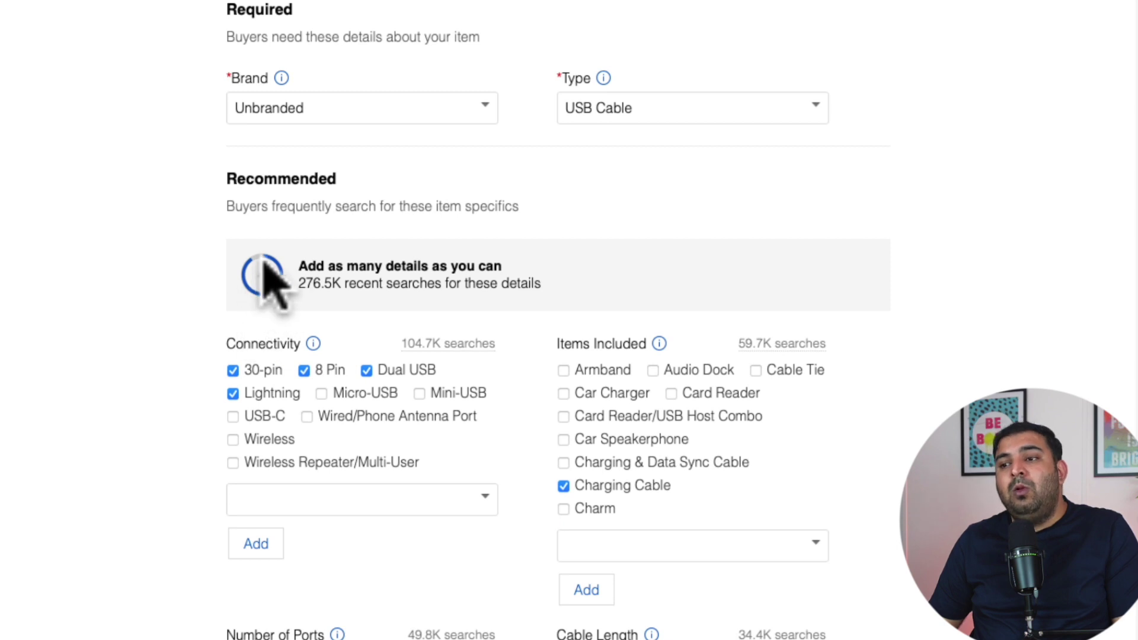
scroll(358, 279, "down", 5)
scroll(358, 279, "down", 6)
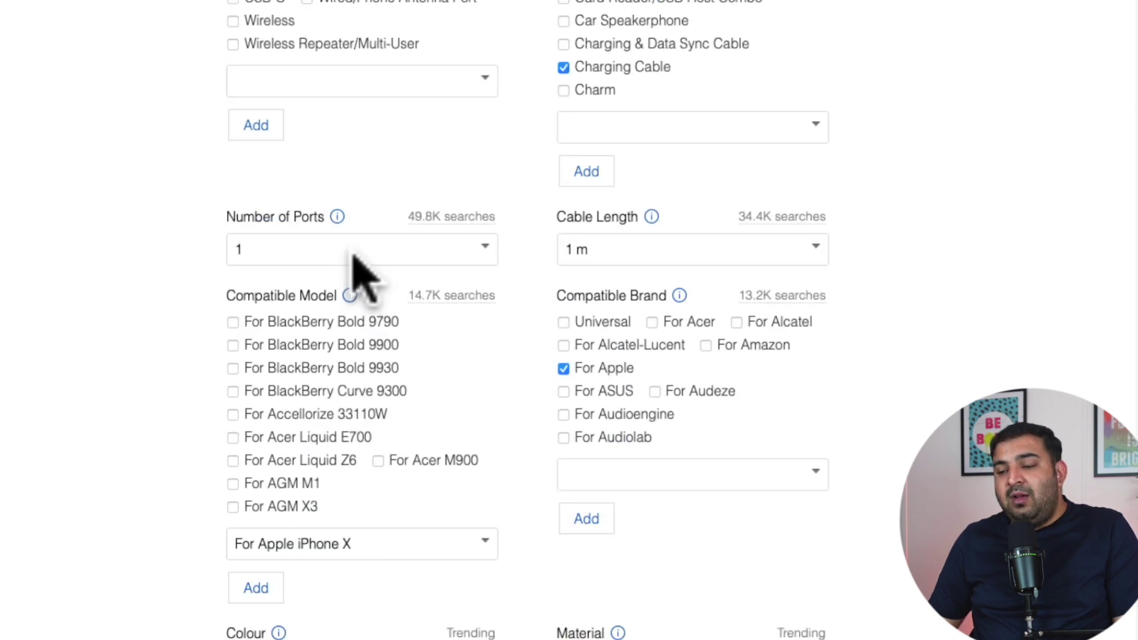
scroll(360, 277, "down", 5)
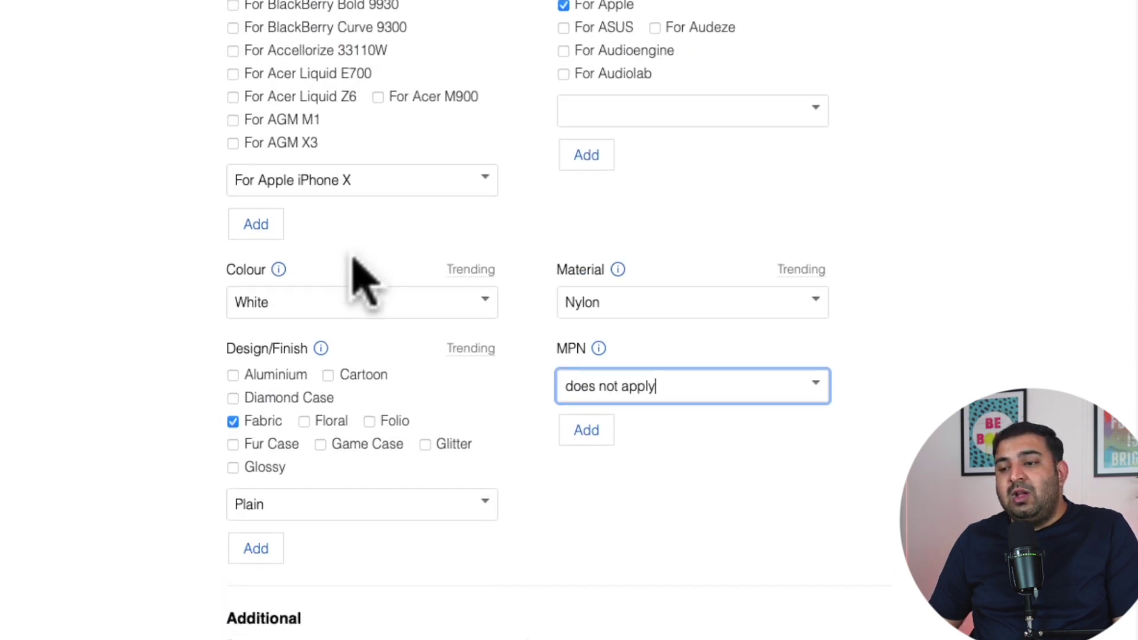
scroll(351, 266, "down", 9)
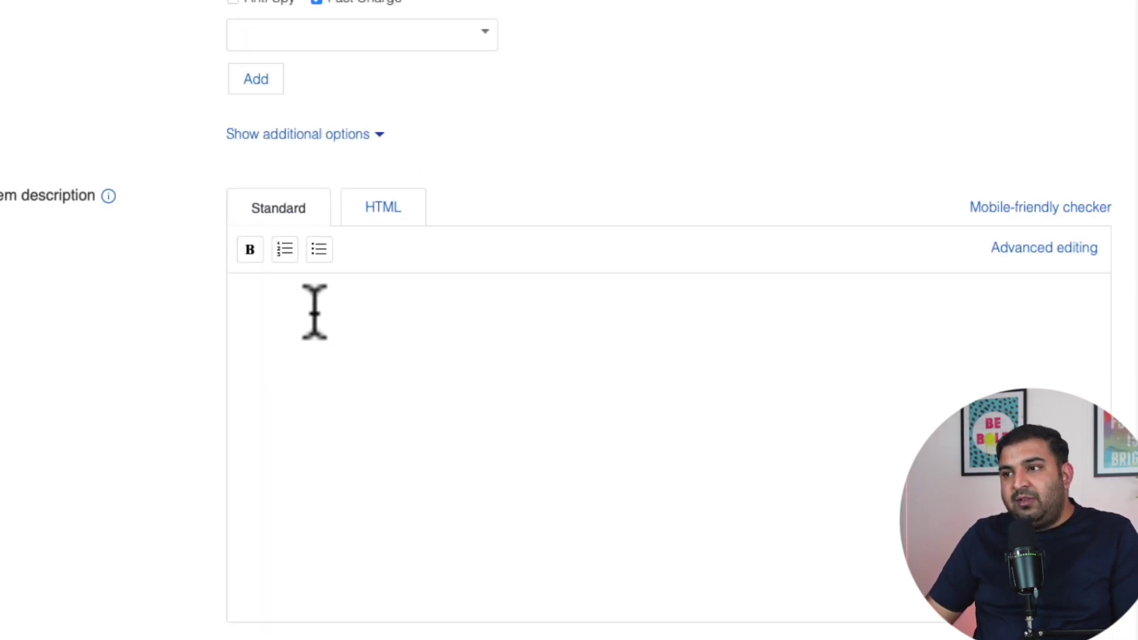
Step: Consult the long-tail keyword ideas in the keyword research tool and start the listing's item description with "This cable is for Iphone 16831"
left_click(535, 2)
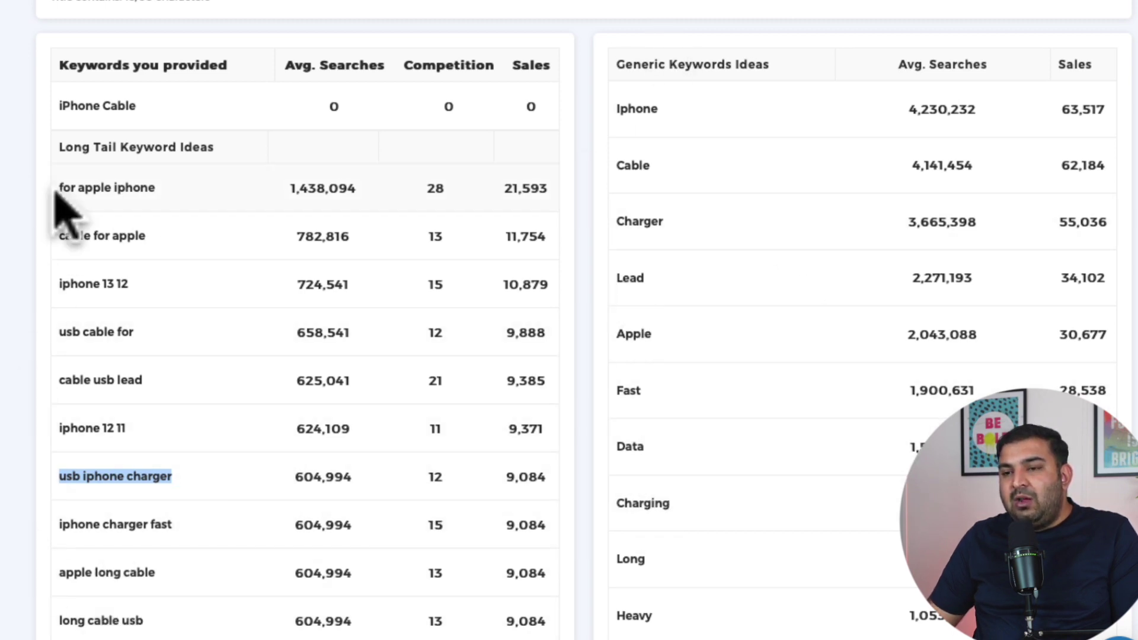
mouse_move(62, 157)
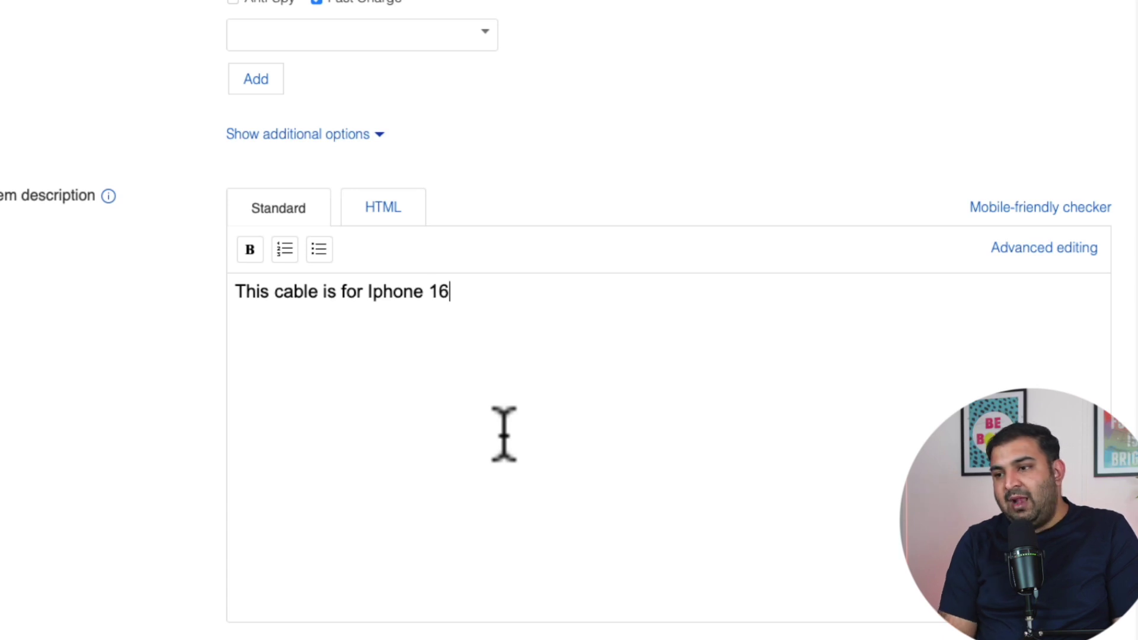
type("1")
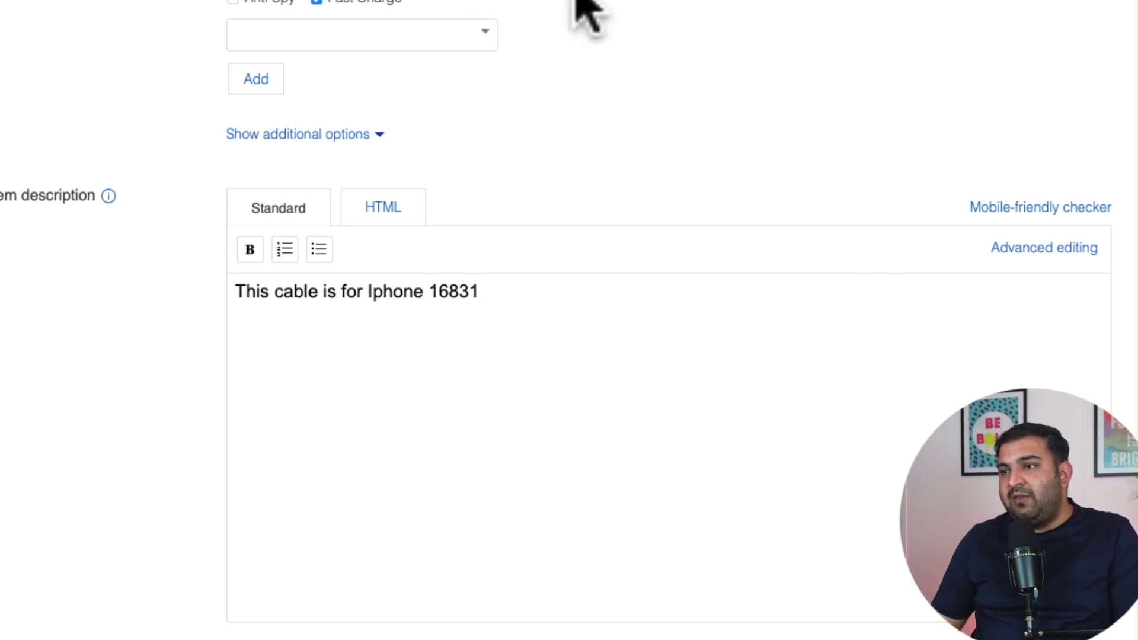